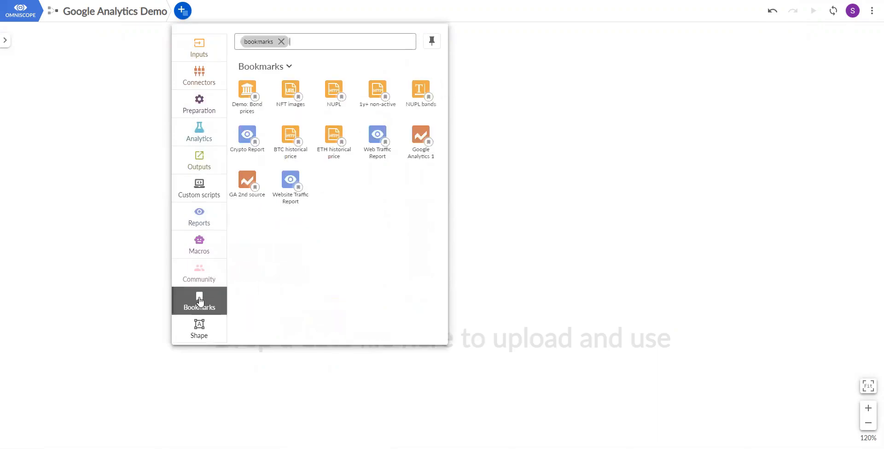
# Add the bookmarked Google Analytics 1 and GA 2nd source blocks to the workflow canvas, one above the other.
pyautogui.moveTo(419, 139); pyautogui.dragTo(304, 180)
pyautogui.click(182, 10)
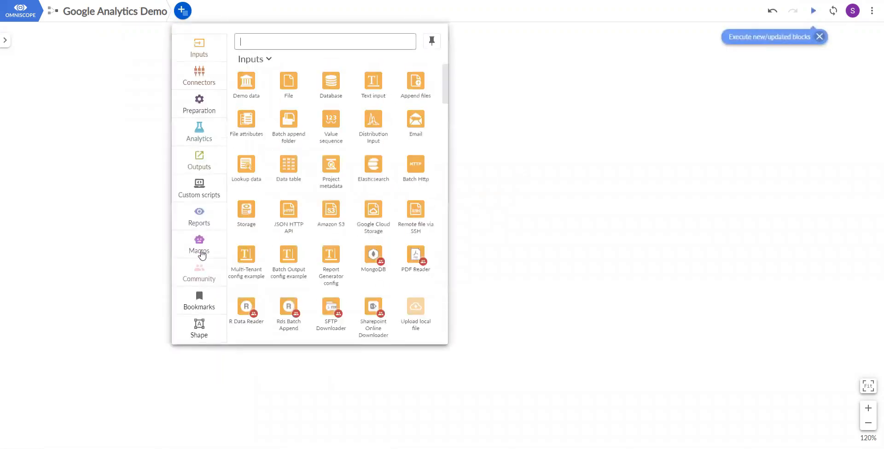
pyautogui.click(201, 299)
pyautogui.moveTo(420, 138); pyautogui.dragTo(306, 258)
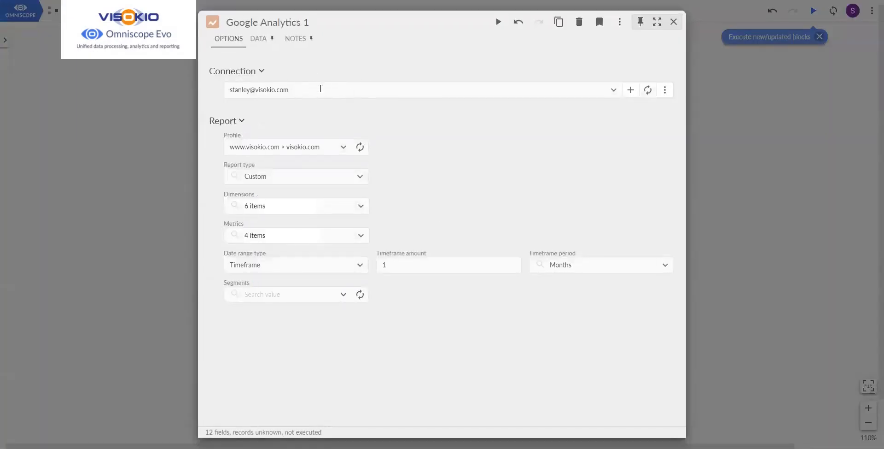
# Examine the report type, dimensions and metrics choices of the Google Analytics 1 block, and close its options.
pyautogui.click(336, 176)
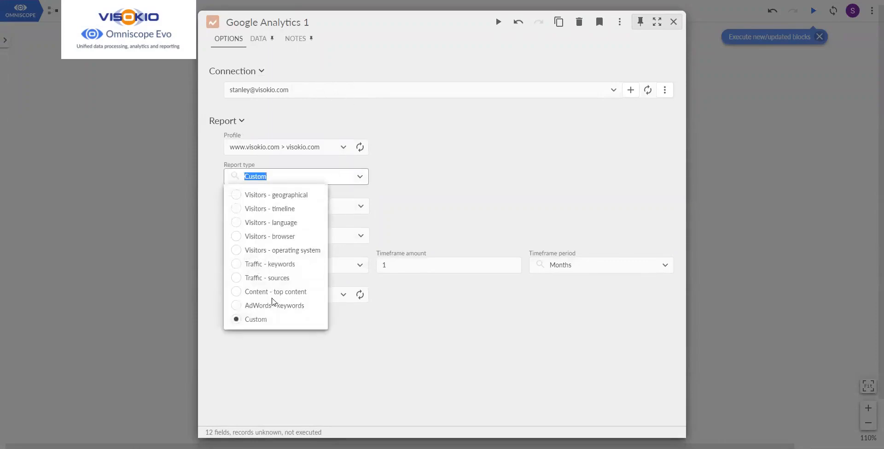
pyautogui.click(381, 204)
pyautogui.click(366, 205)
pyautogui.click(422, 201)
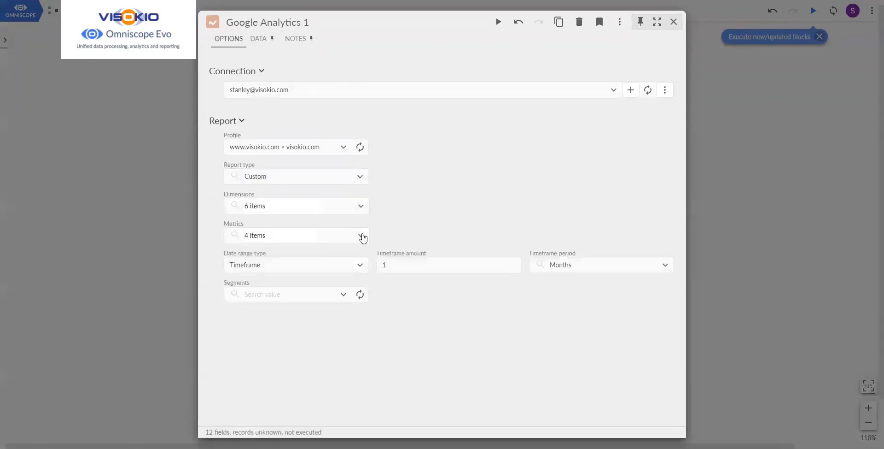
pyautogui.click(363, 237)
pyautogui.click(448, 319)
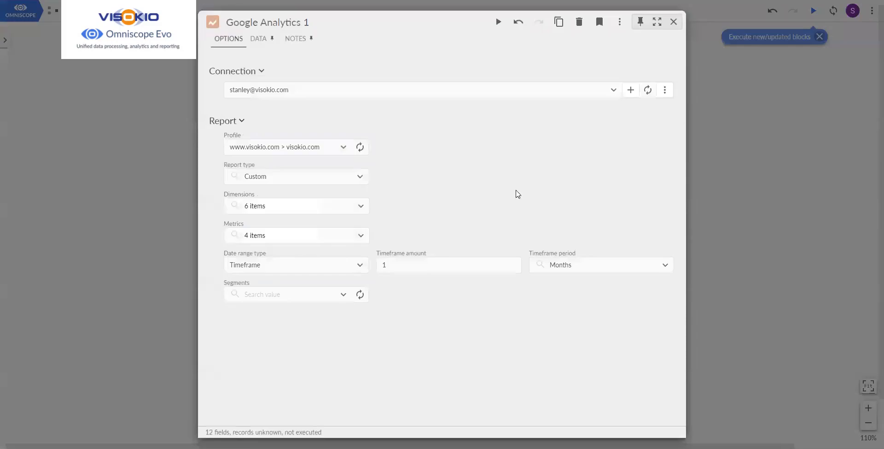
pyautogui.click(674, 22)
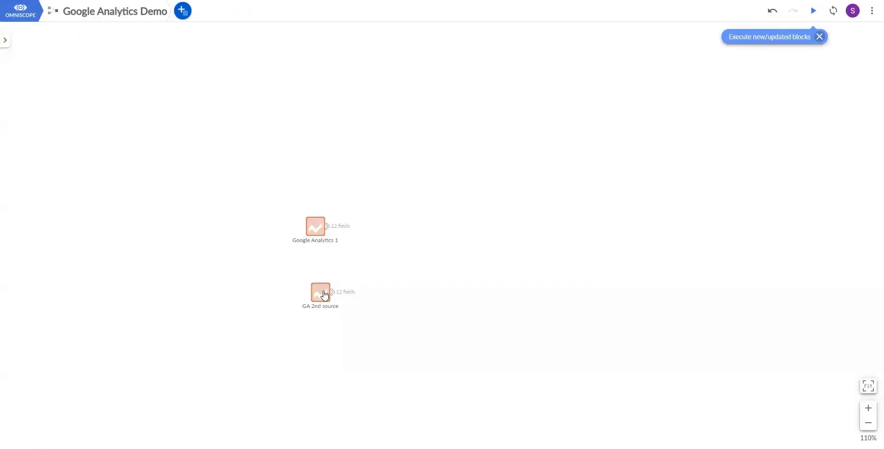
# Add a Field organizer block connected to each of the two Google Analytics sources.
pyautogui.click(183, 10)
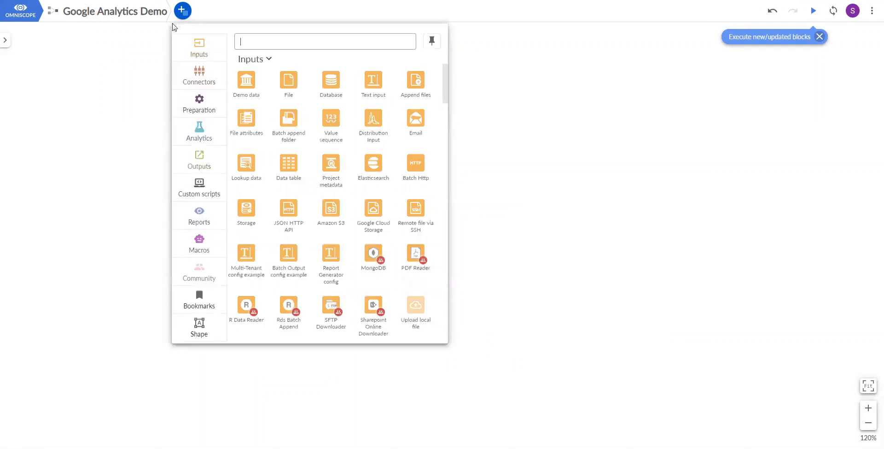
pyautogui.click(204, 107)
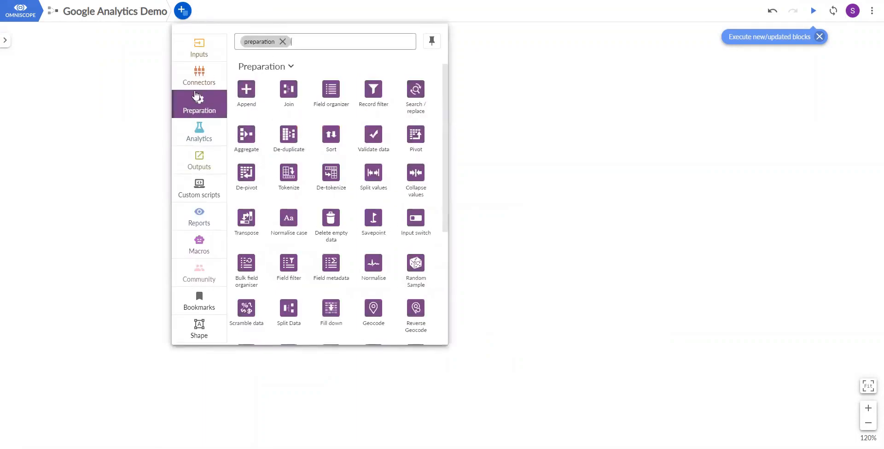
pyautogui.click(331, 88)
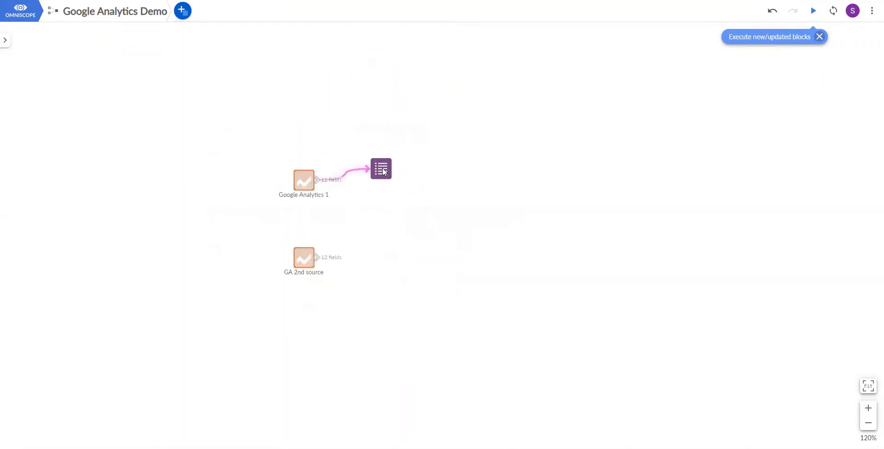
pyautogui.click(183, 10)
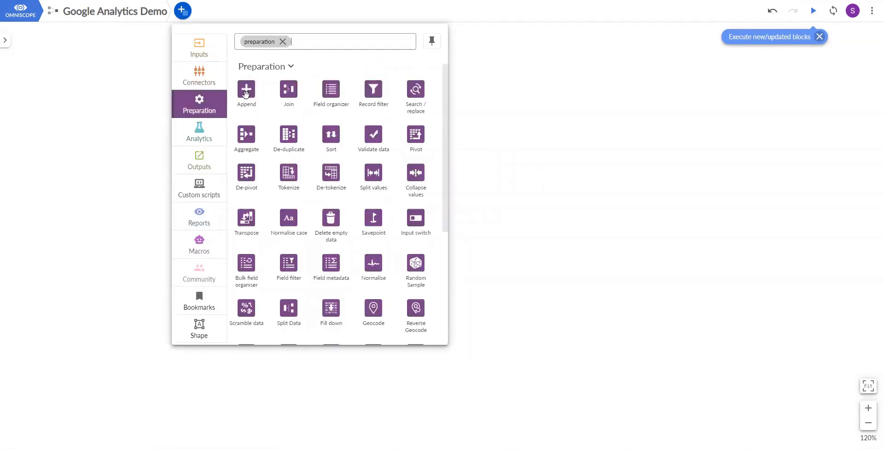
pyautogui.click(386, 116)
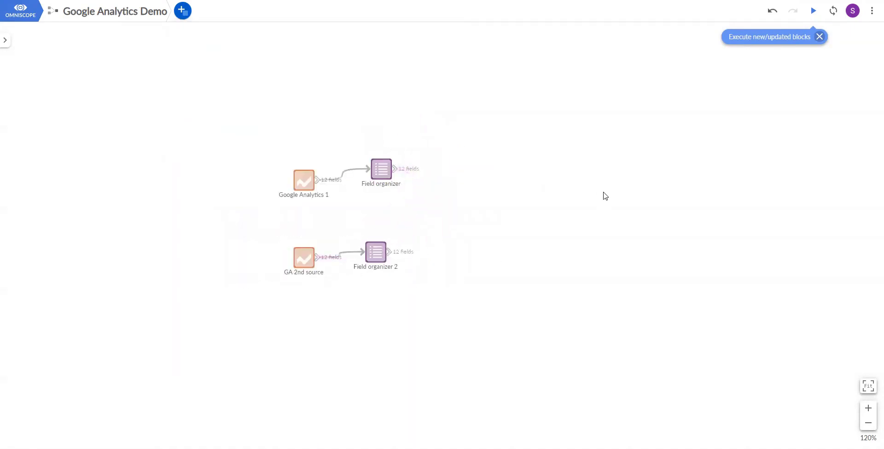
# Execute the Field organizer block attached to Google Analytics 1 and examine its data.
pyautogui.click(384, 176)
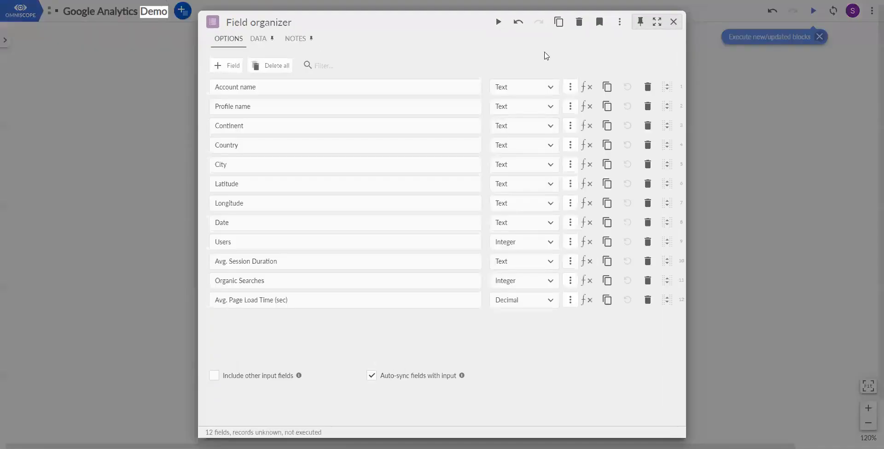
pyautogui.click(498, 21)
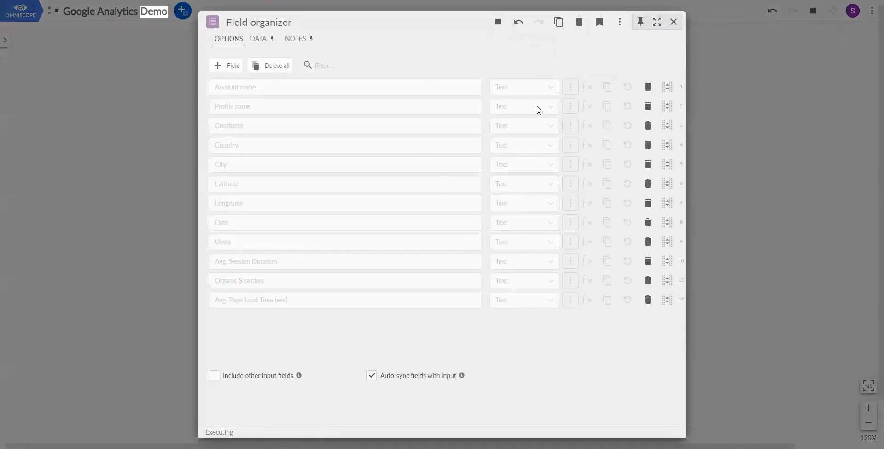
pyautogui.click(257, 39)
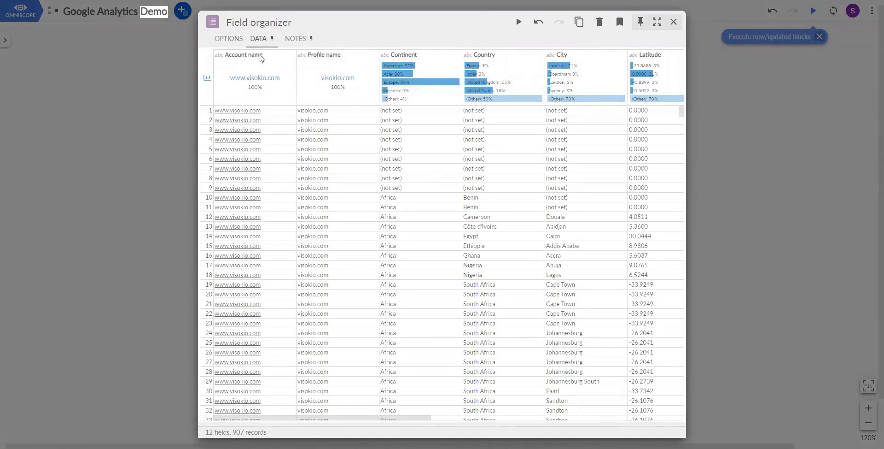
# In the Field organizer options, rename the Account name field to Website and remove the Profile name field.
pyautogui.click(228, 39)
pyautogui.moveTo(442, 83); pyautogui.dragTo(214, 82)
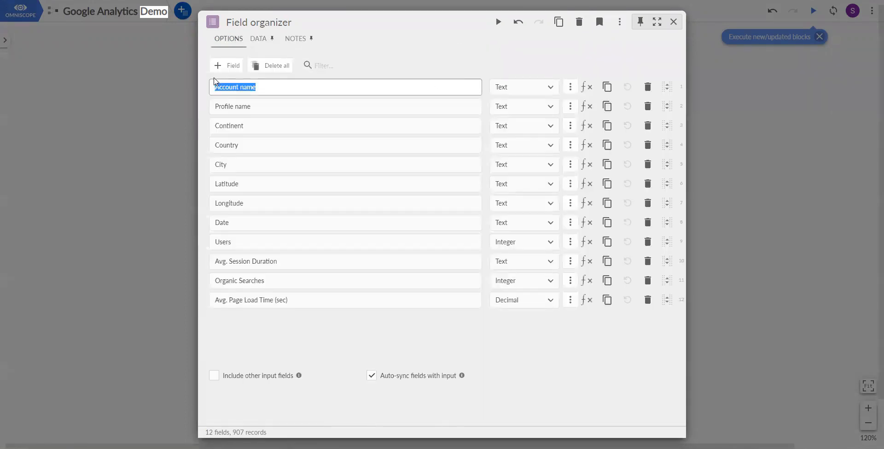
pyautogui.write('Website')
pyautogui.press('Return')
pyautogui.click(416, 103)
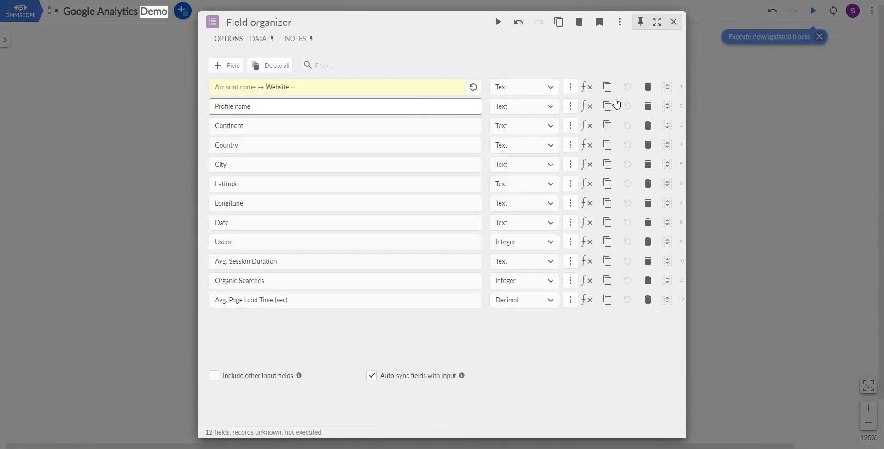
pyautogui.click(645, 107)
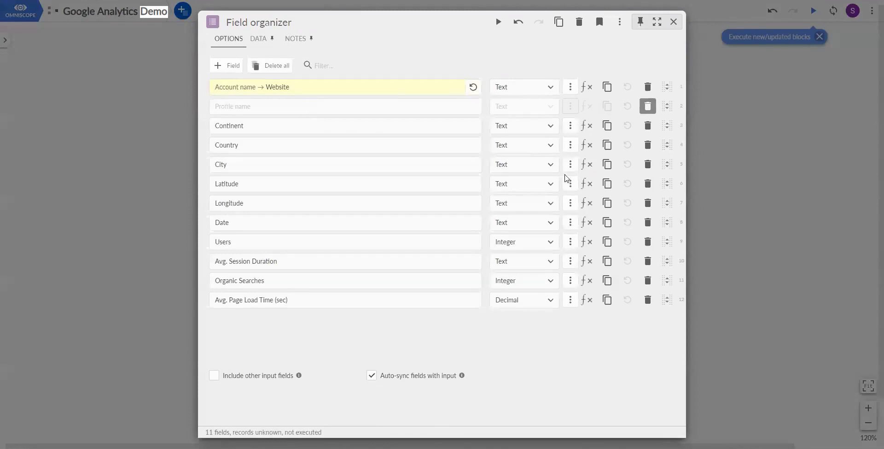
# Change the data type of the Latitude and Longitude fields to Decimal.
pyautogui.click(549, 186)
pyautogui.click(516, 212)
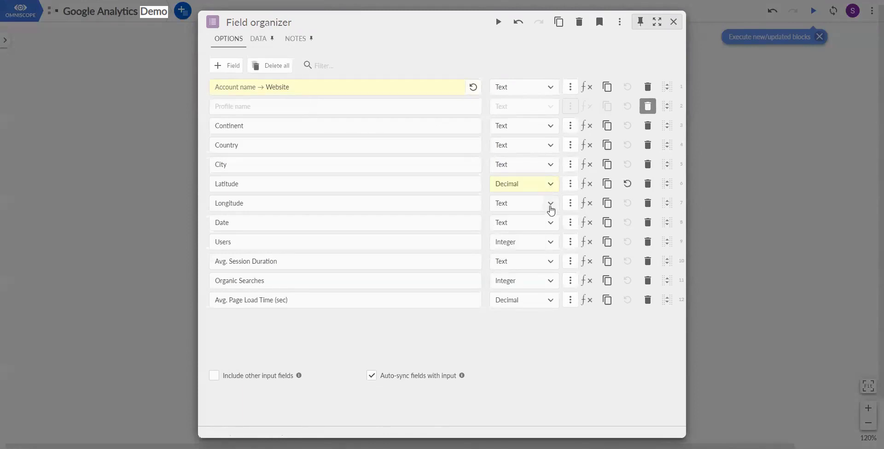
pyautogui.click(548, 206)
pyautogui.click(517, 234)
# Convert the Date field to the Date type and set its output pattern to dd/MM/yyyy.
pyautogui.click(546, 225)
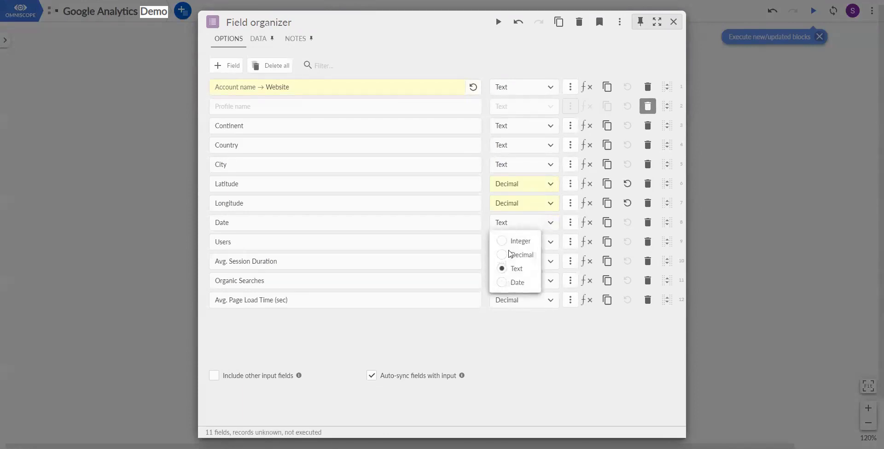
pyautogui.click(516, 282)
pyautogui.click(570, 222)
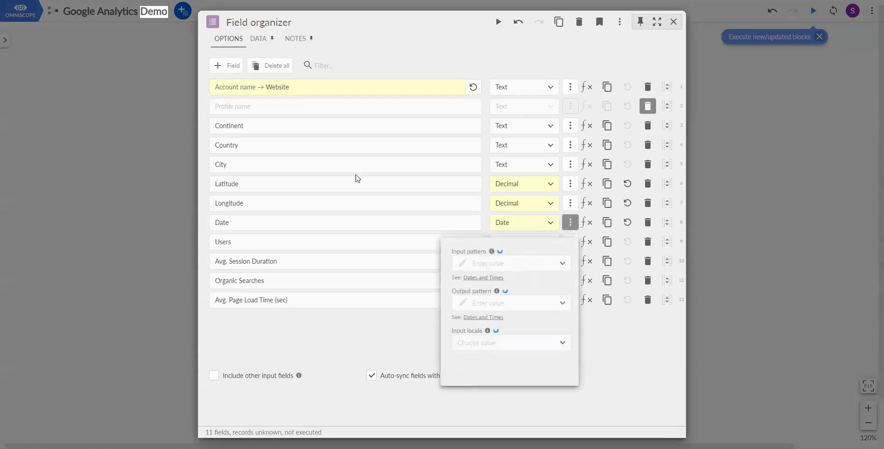
pyautogui.click(502, 302)
pyautogui.write('dd/M')
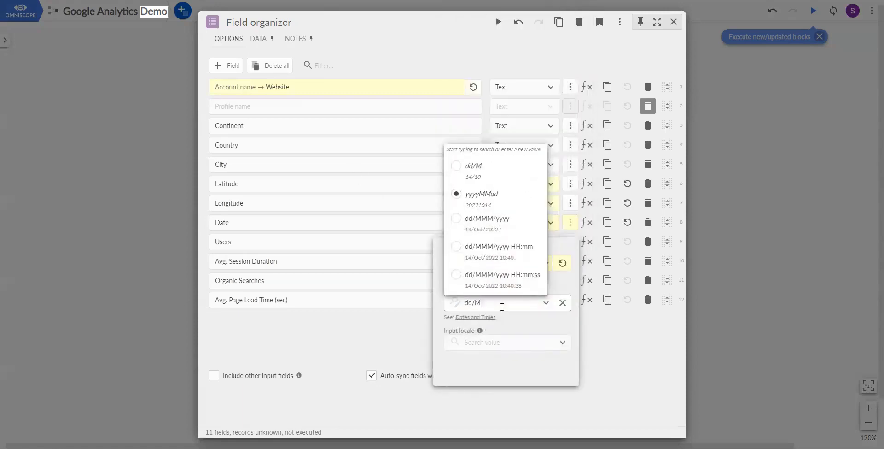
pyautogui.write('M/yyyy')
pyautogui.press('Return')
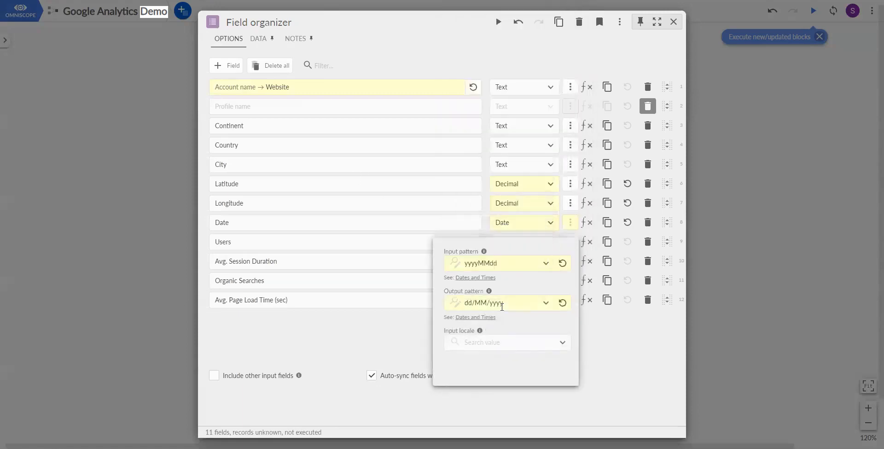
# Change the Avg. Session Duration field to Decimal and execute the Field organizer block.
pyautogui.click(613, 353)
pyautogui.click(532, 263)
pyautogui.click(506, 216)
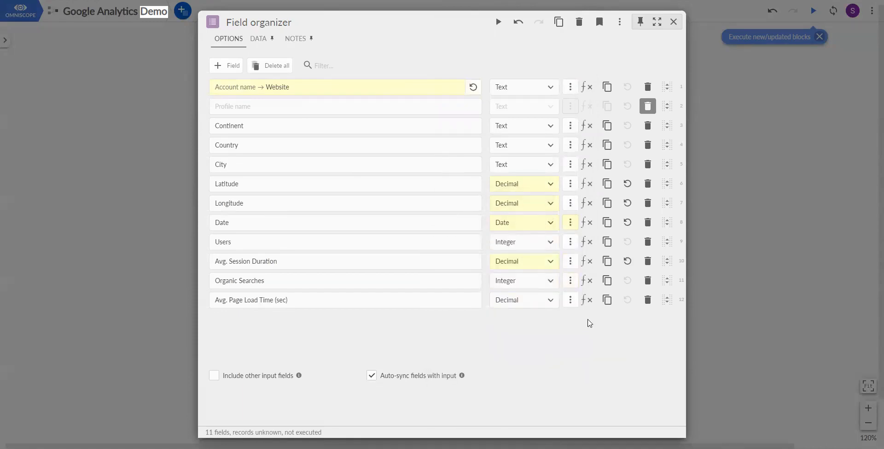
pyautogui.click(498, 22)
# Open Field organizer 2 and rename its Account name field to Website.
pyautogui.click(375, 253)
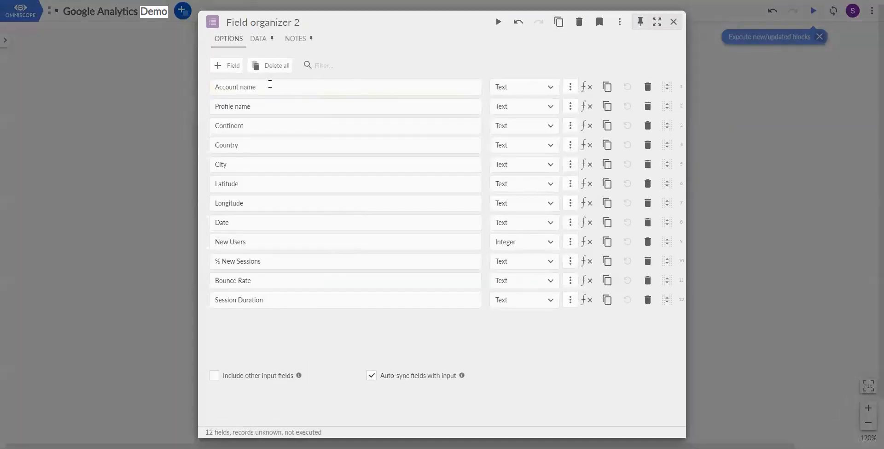
pyautogui.moveTo(268, 86); pyautogui.dragTo(110, 84)
pyautogui.write('Website')
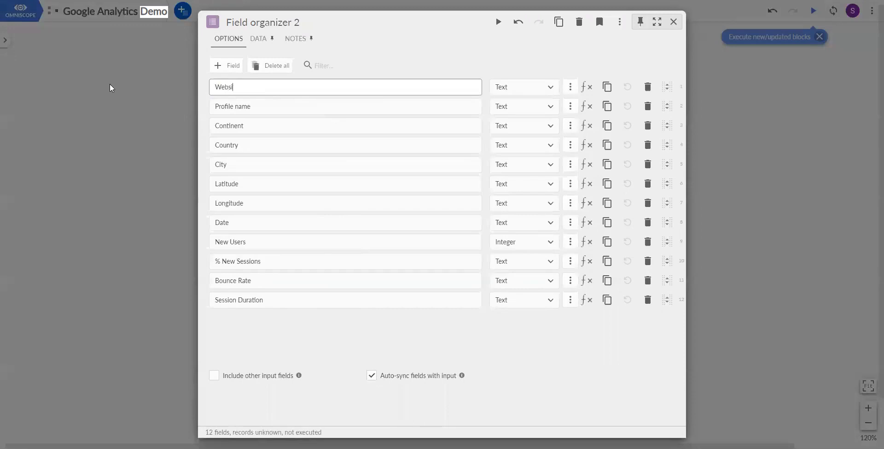
pyautogui.press('Return')
# Execute Field organizer 2, view its output data and close the block.
pyautogui.click(498, 22)
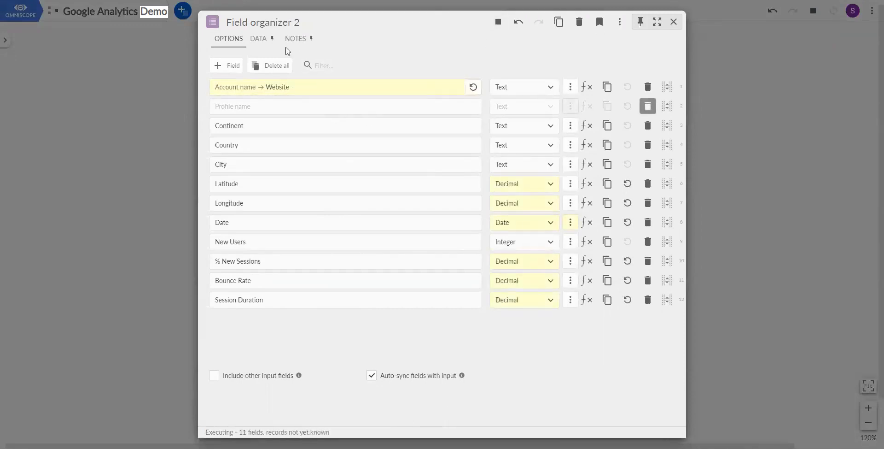
pyautogui.click(259, 38)
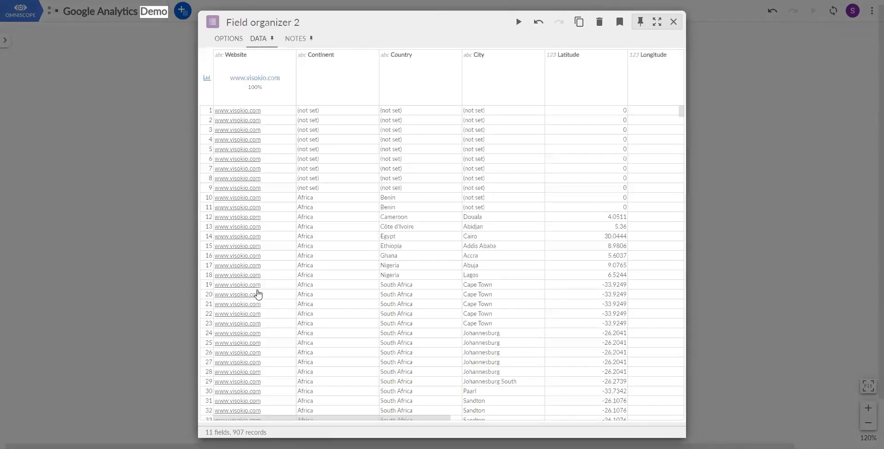
pyautogui.click(737, 137)
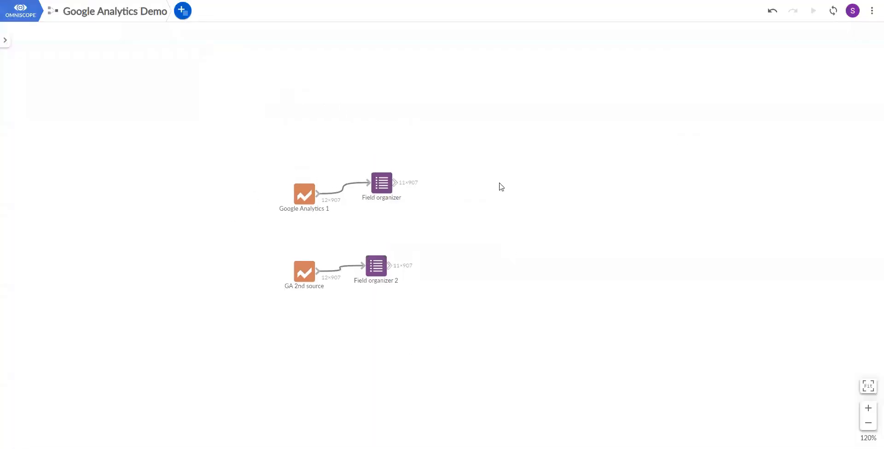
# Add a Join block with Field organizer connected to its first input and Field organizer 2 to its second.
pyautogui.click(183, 11)
pyautogui.click(200, 107)
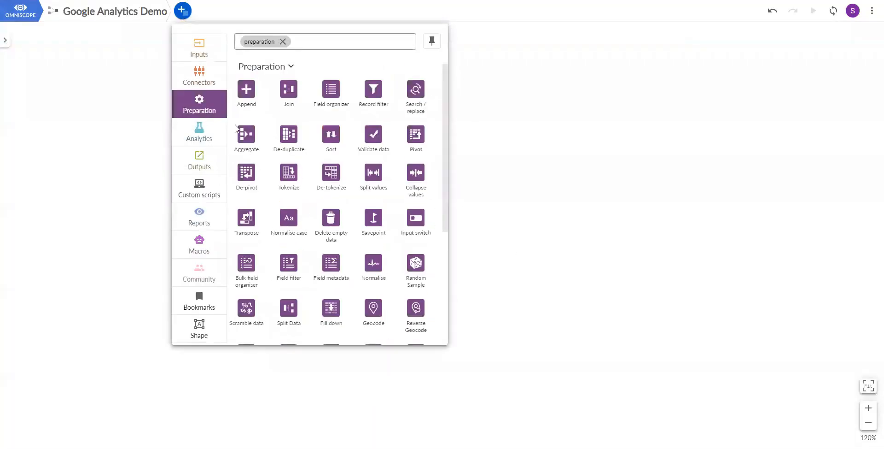
pyautogui.moveTo(288, 88); pyautogui.dragTo(473, 233)
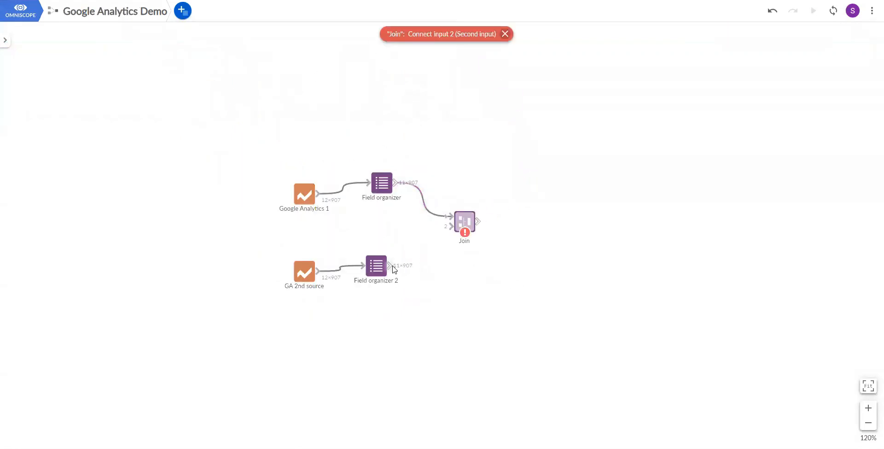
pyautogui.moveTo(391, 266); pyautogui.dragTo(470, 230)
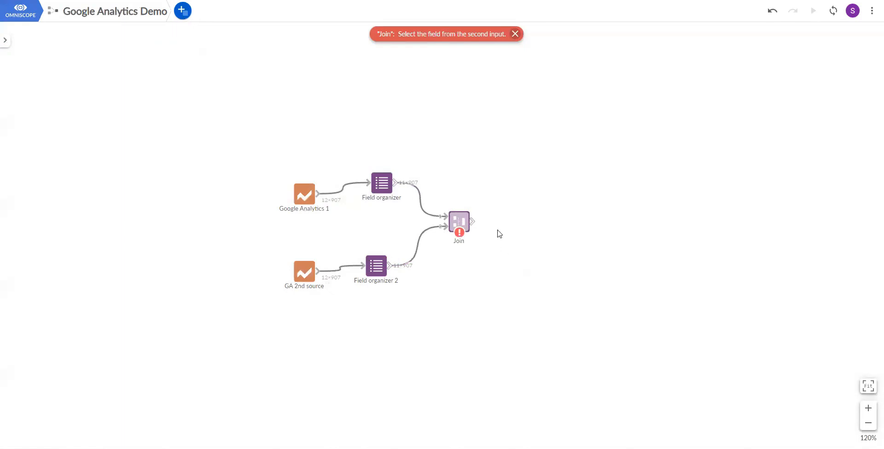
# Open the Join block and match Website from input 1 with Website from input 2.
pyautogui.doubleClick(460, 221)
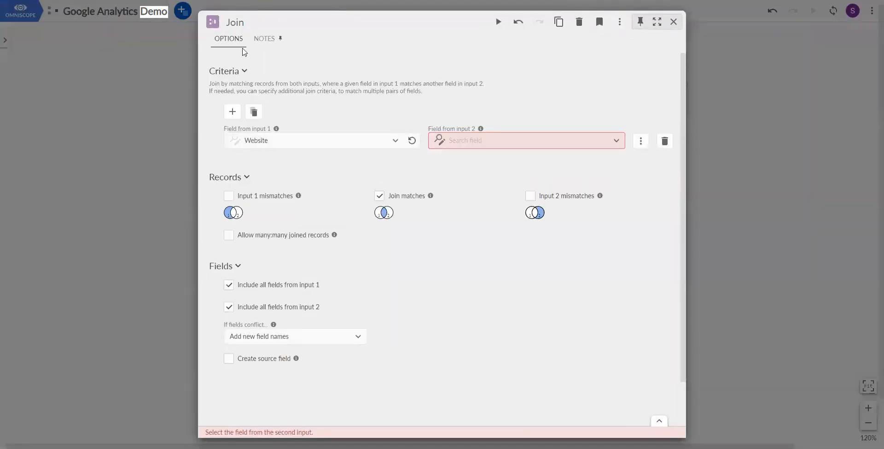
pyautogui.click(504, 140)
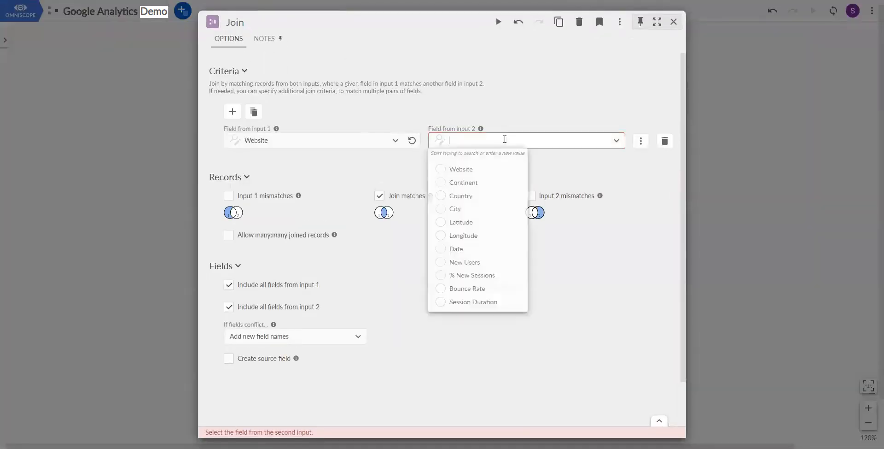
pyautogui.click(440, 170)
# Add four more empty criteria rows to the Join block.
pyautogui.click(233, 112)
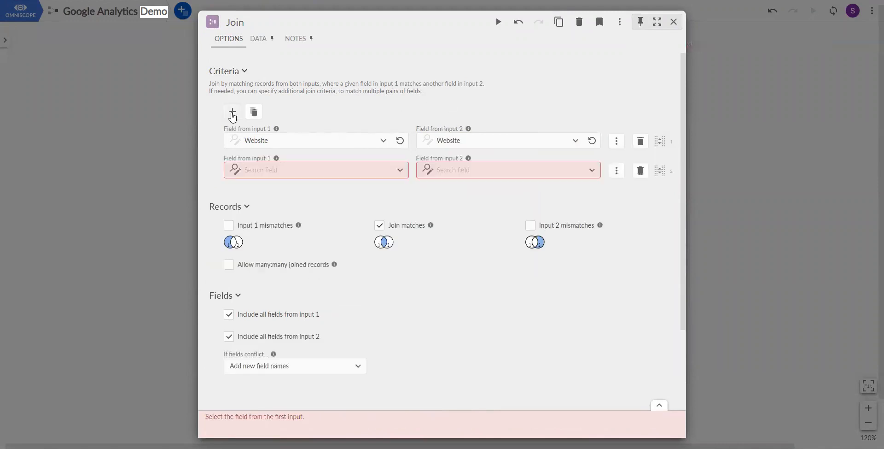
pyautogui.click(232, 112)
pyautogui.click(233, 112)
pyautogui.click(233, 112)
# Match Continent from input 1 with Continent from input 2 in the second criteria row of the Join block.
pyautogui.click(346, 169)
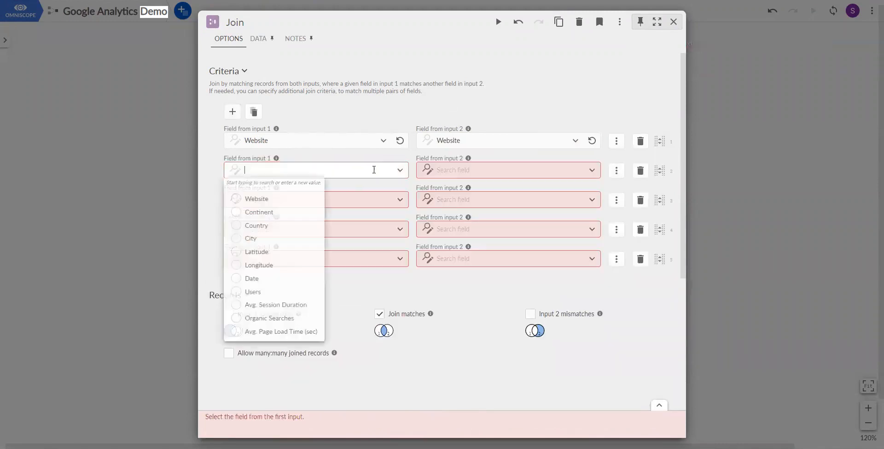
pyautogui.click(236, 216)
pyautogui.click(482, 169)
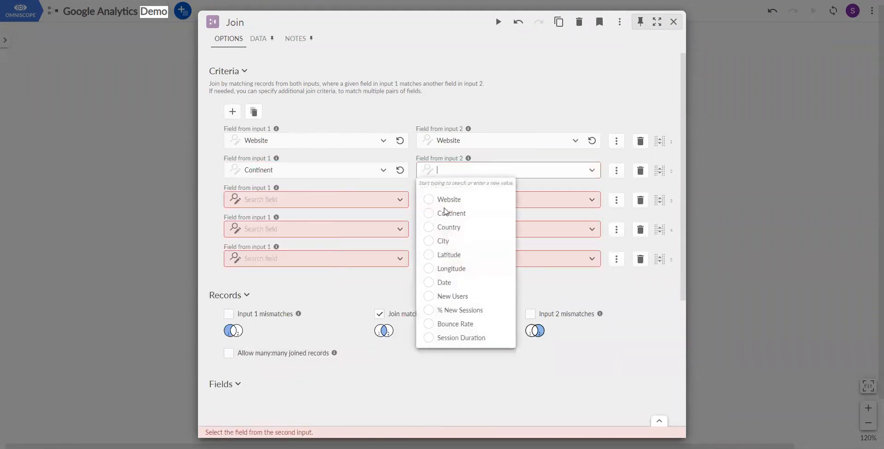
pyautogui.click(431, 213)
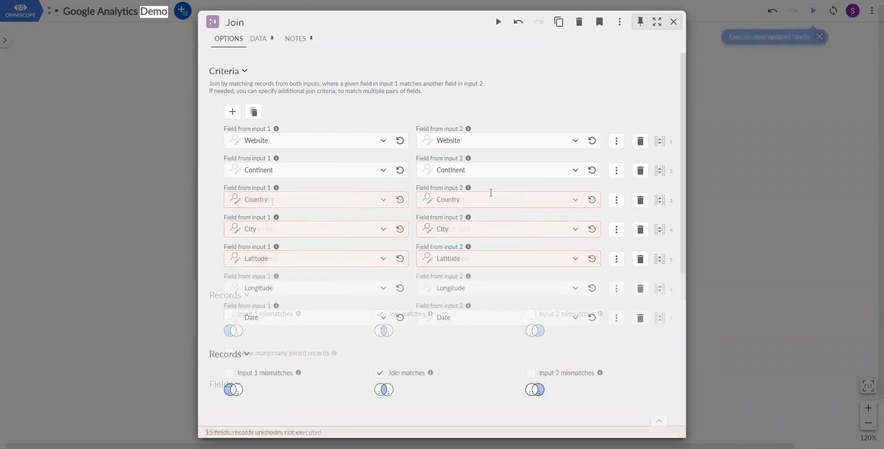
# Execute the Join block, inspect its output data through to the last fields and close the block.
pyautogui.scroll(-4, 491, 193)
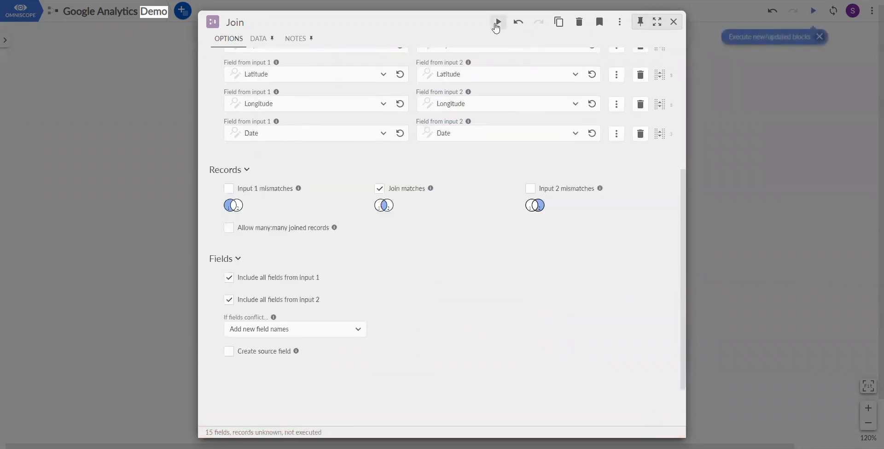
pyautogui.click(497, 24)
pyautogui.scroll(4, 523, 71)
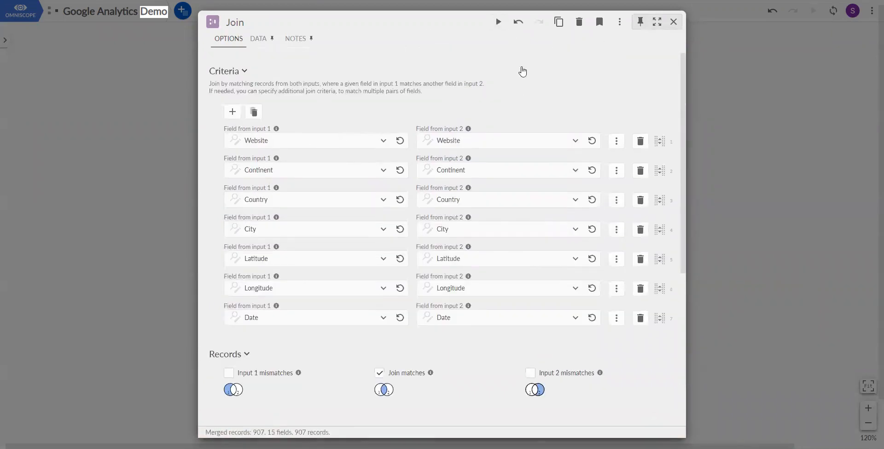
pyautogui.click(260, 38)
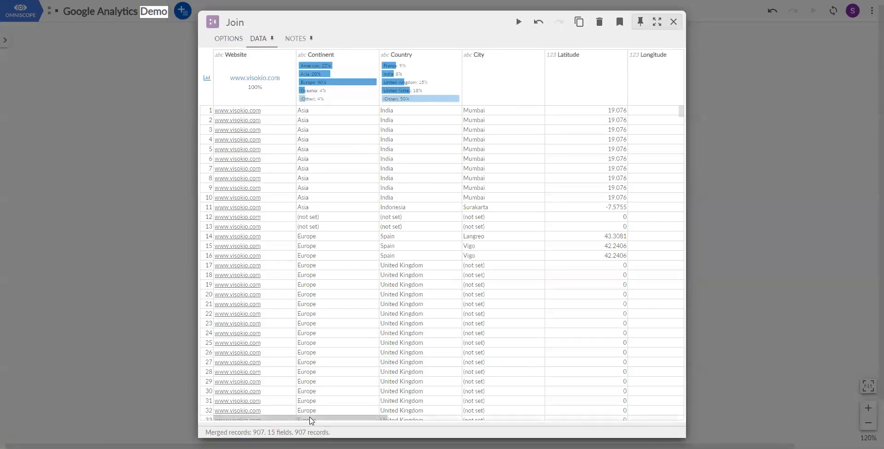
pyautogui.moveTo(311, 420); pyautogui.dragTo(636, 418)
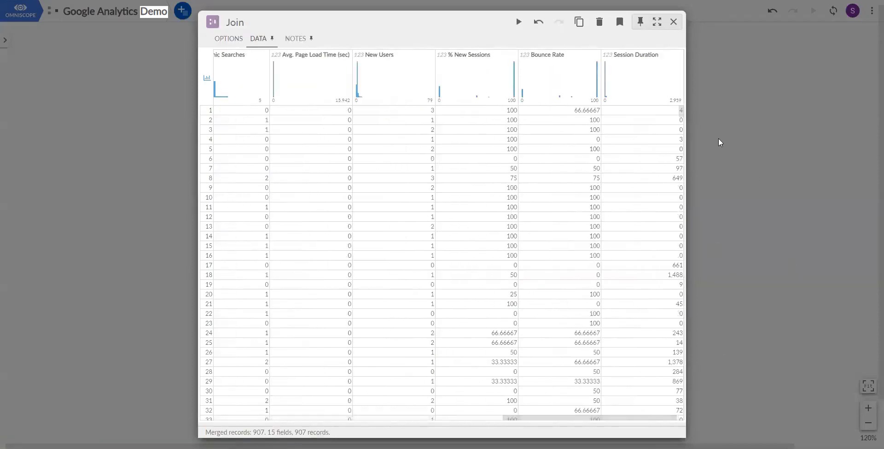
pyautogui.click(721, 143)
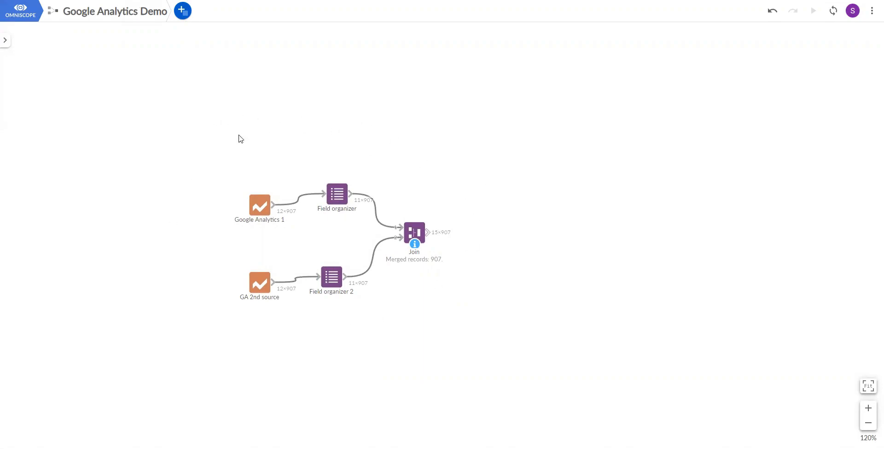
# Add a Clustering block to the workflow and connect the Join output to its Past input.
pyautogui.click(183, 17)
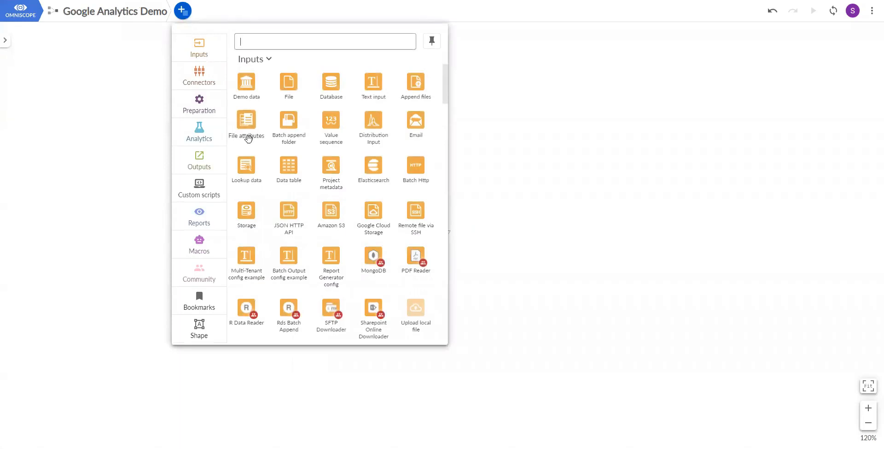
pyautogui.click(201, 136)
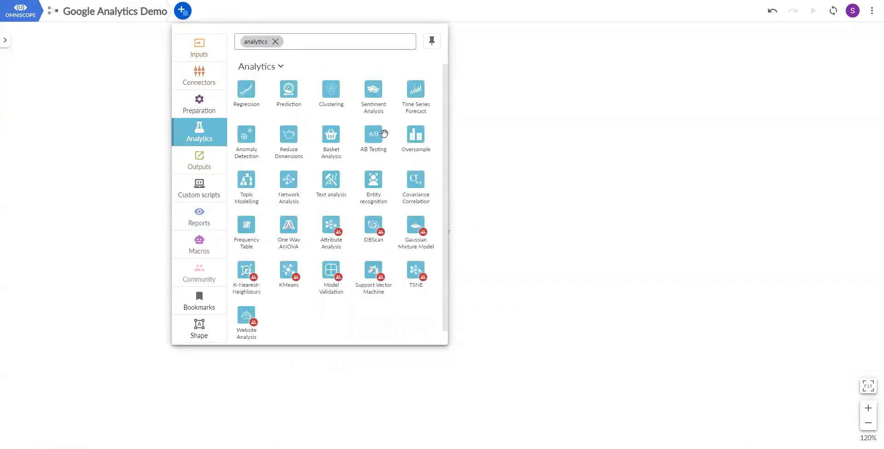
pyautogui.moveTo(341, 94); pyautogui.dragTo(483, 192)
pyautogui.moveTo(431, 232); pyautogui.dragTo(495, 175)
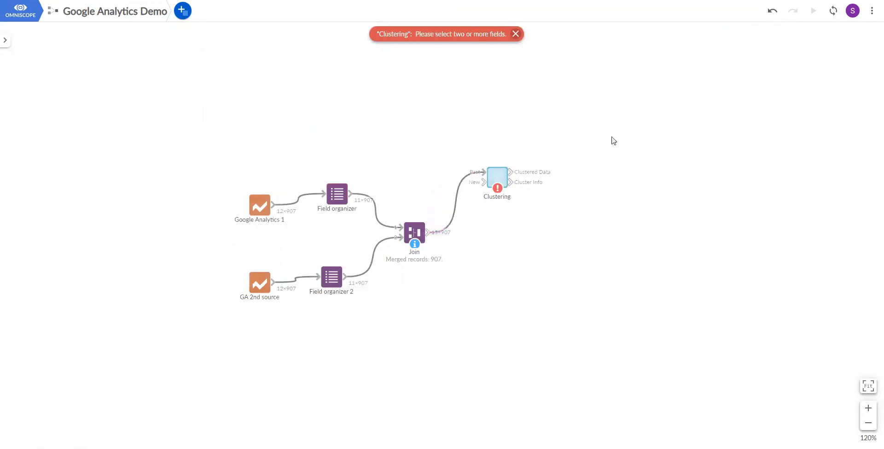
# Open the Clustering block and select all fields to use, excluding Latitude and Longitude.
pyautogui.click(495, 183)
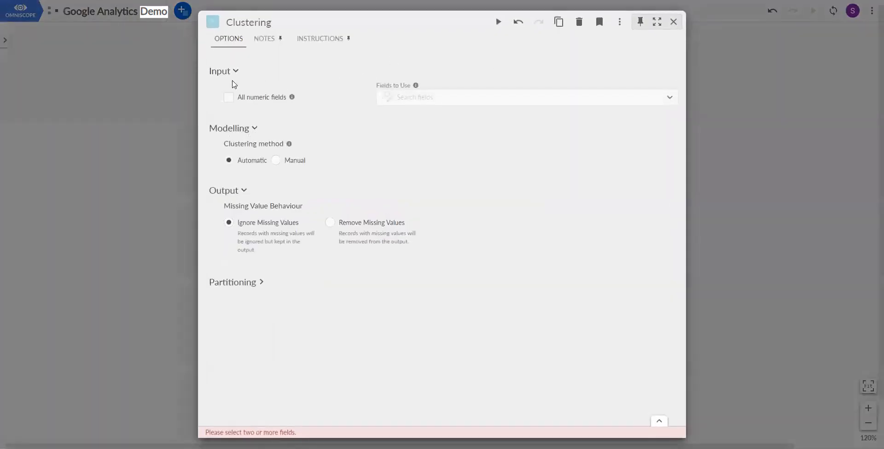
pyautogui.click(446, 96)
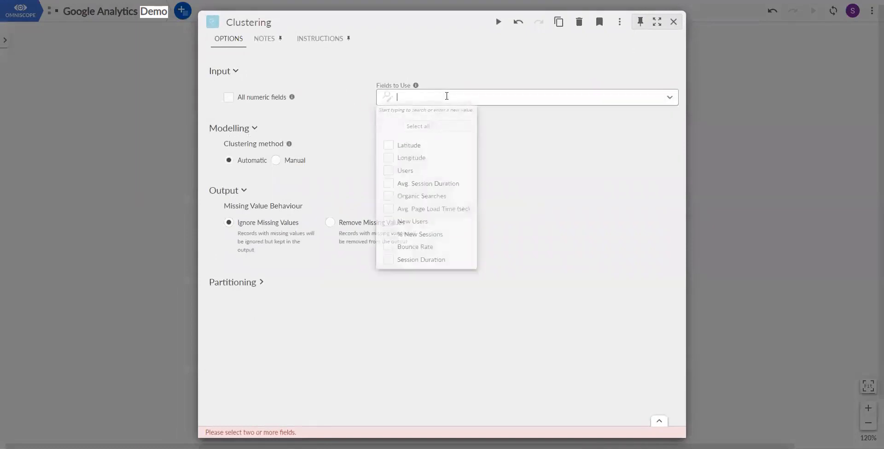
pyautogui.click(418, 127)
pyautogui.click(389, 149)
pyautogui.click(390, 162)
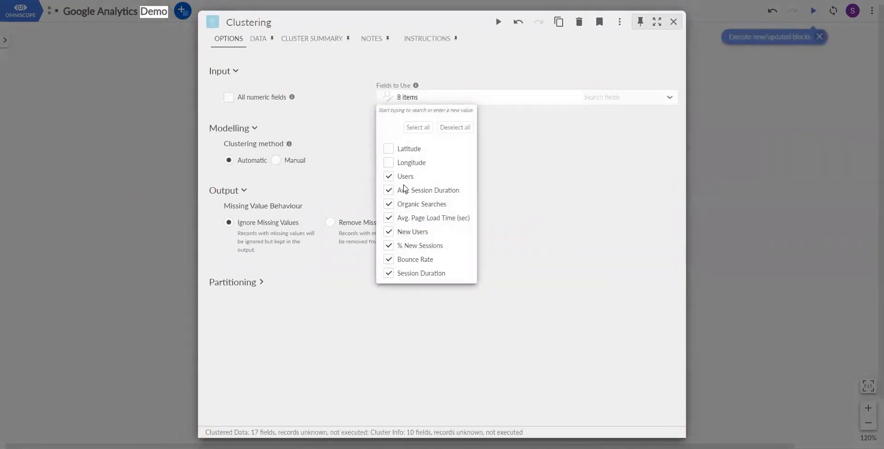
# Execute the Clustering block, check its result summary and close the block.
pyautogui.click(498, 22)
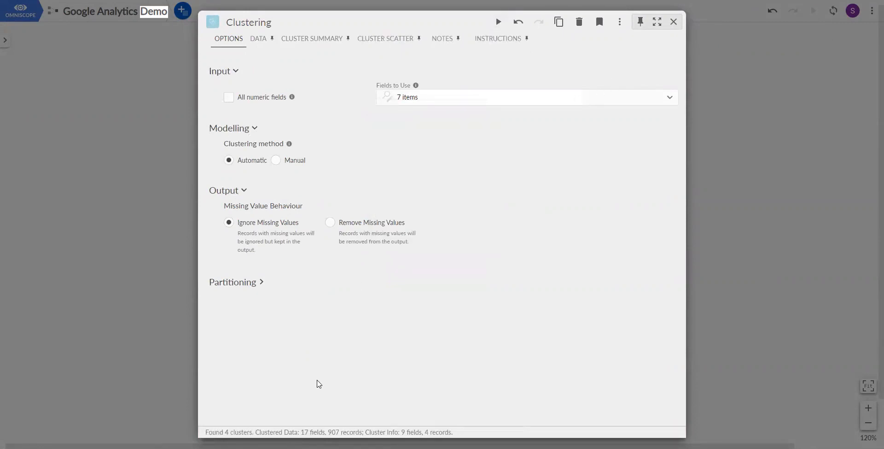
pyautogui.click(252, 436)
pyautogui.click(704, 275)
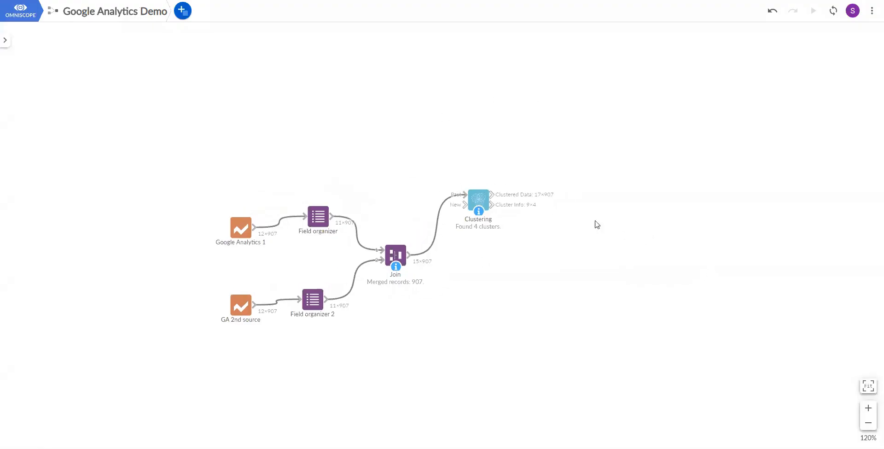
# Add a Reduce Dimensions block above Clustering and connect the Clustered Data output to it.
pyautogui.click(182, 10)
pyautogui.click(199, 132)
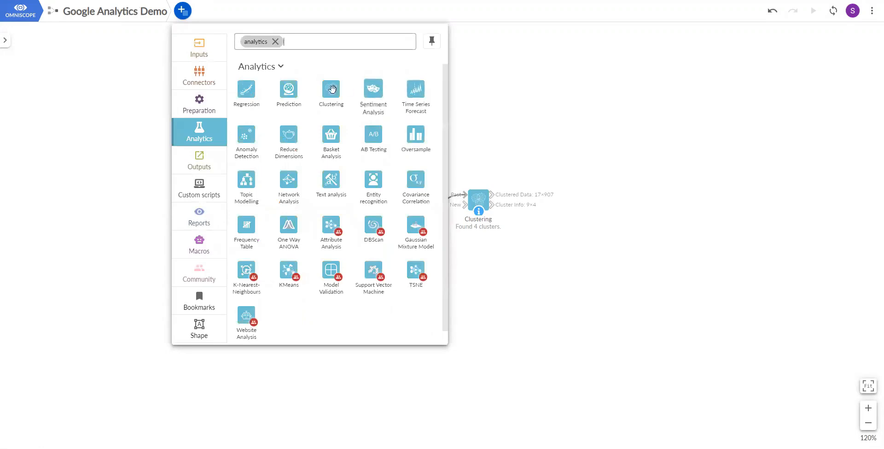
pyautogui.moveTo(289, 134); pyautogui.dragTo(555, 168)
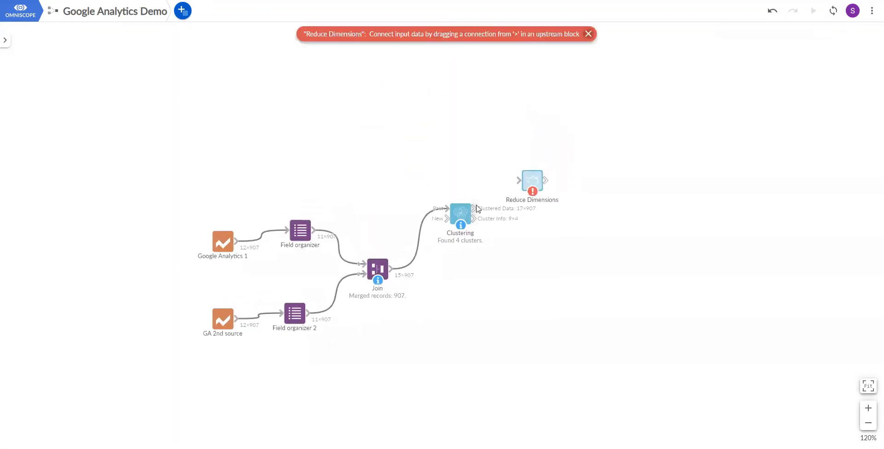
pyautogui.moveTo(477, 209); pyautogui.dragTo(532, 151)
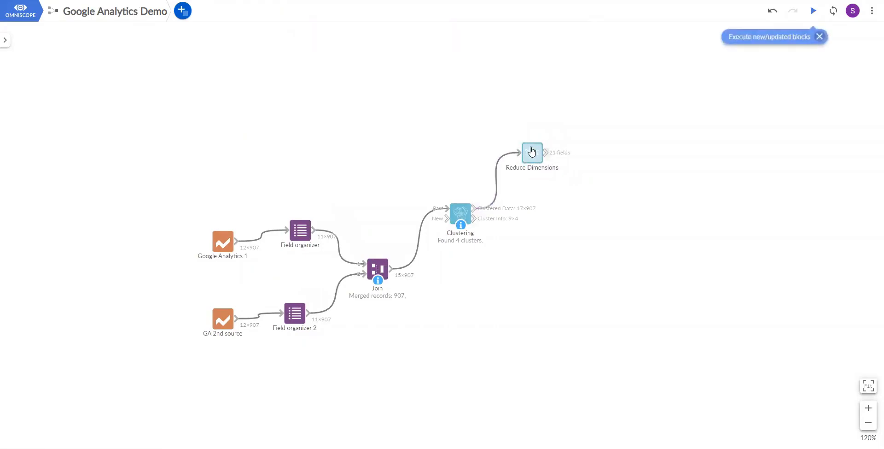
# Open the Reduce Dimensions block and set the number of output fields to Fixed Number, keeping the value 2.
pyautogui.click(532, 151)
pyautogui.click(278, 147)
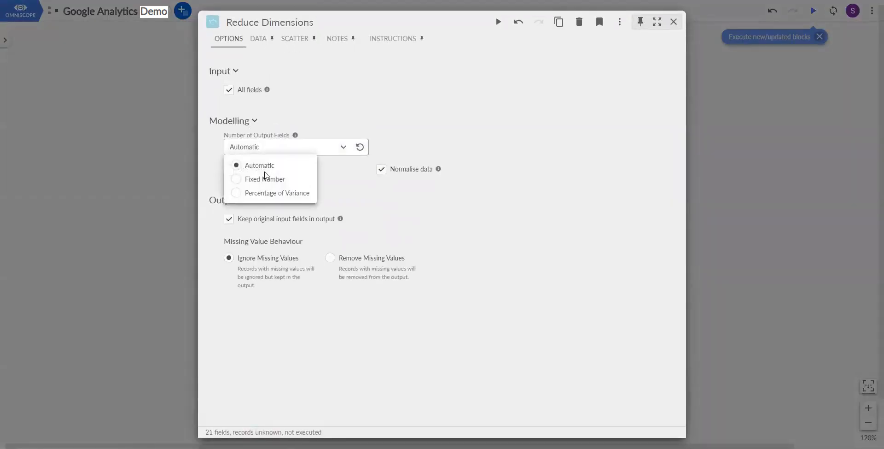
pyautogui.click(244, 178)
pyautogui.click(392, 150)
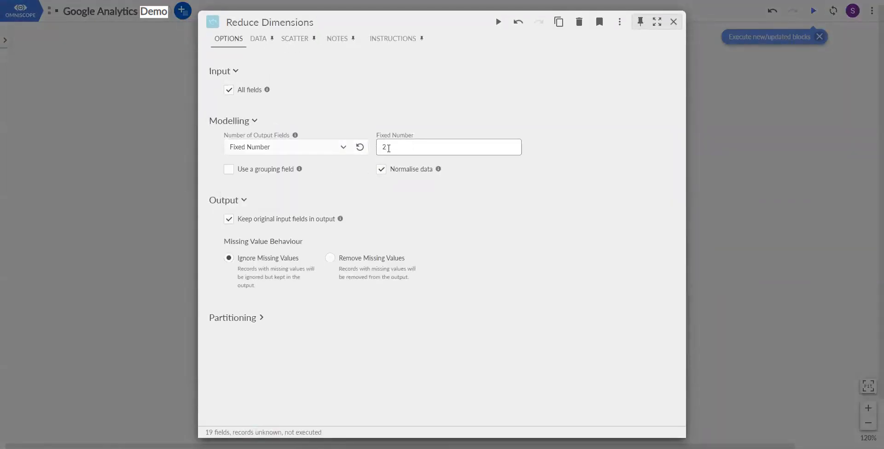
# Execute and close the Reduce Dimensions block and shift it slightly on the workflow canvas.
pyautogui.click(500, 23)
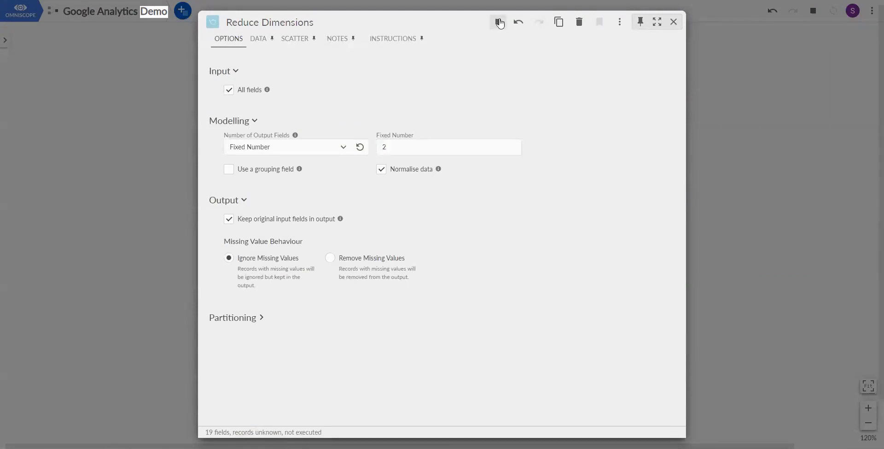
pyautogui.click(711, 133)
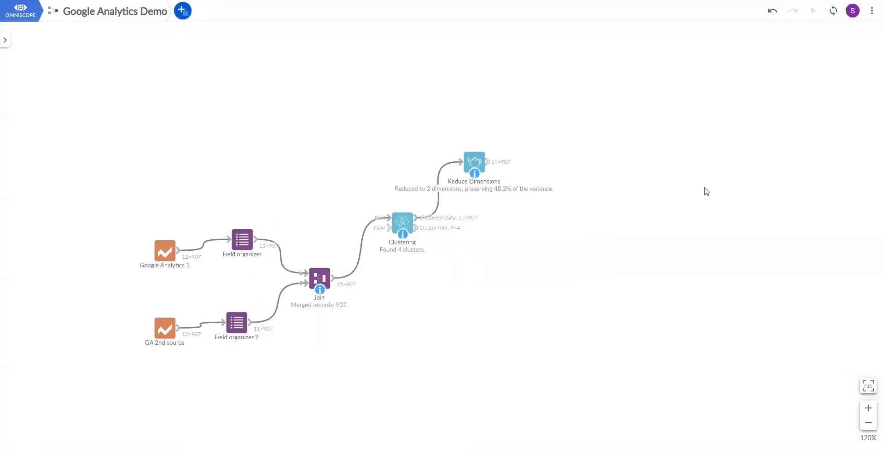
pyautogui.moveTo(487, 170); pyautogui.dragTo(479, 150)
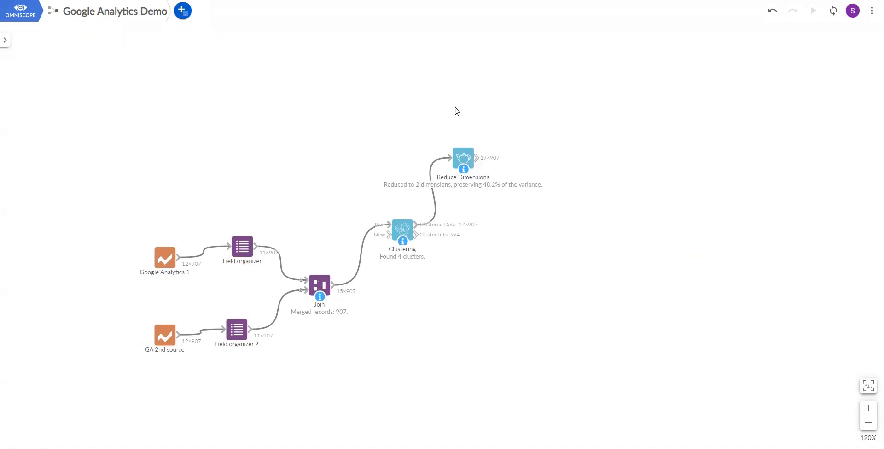
# Add an Anomaly Detection block below Clustering and connect the Join output to its input.
pyautogui.click(183, 17)
pyautogui.click(201, 126)
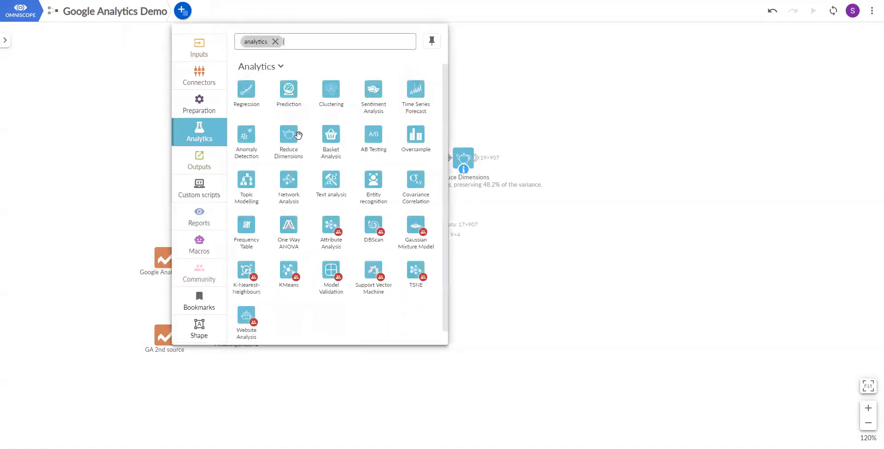
pyautogui.moveTo(246, 134); pyautogui.dragTo(420, 321)
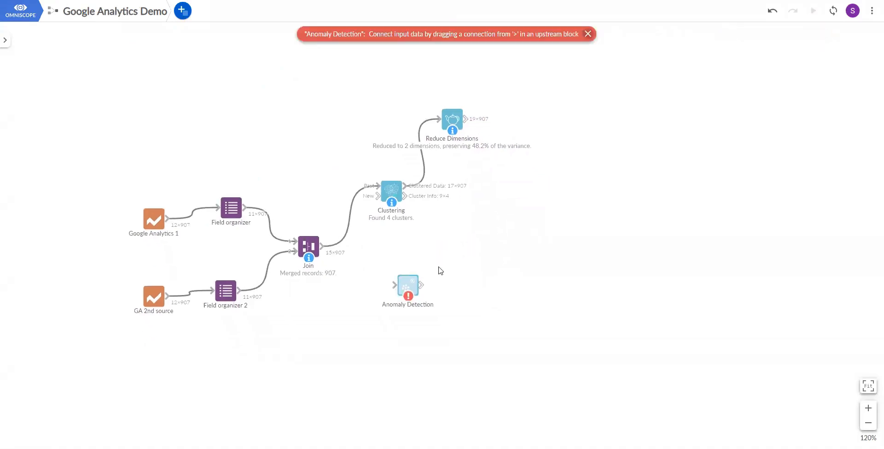
pyautogui.moveTo(325, 247); pyautogui.dragTo(426, 272)
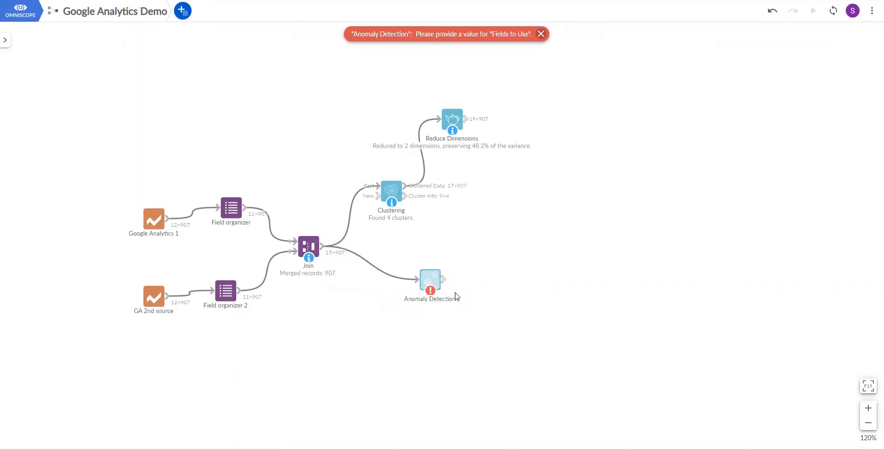
# Open the Anomaly Detection block and use all fields except Latitude, Longitude and Avg. Session Duration.
pyautogui.click(430, 279)
pyautogui.click(339, 97)
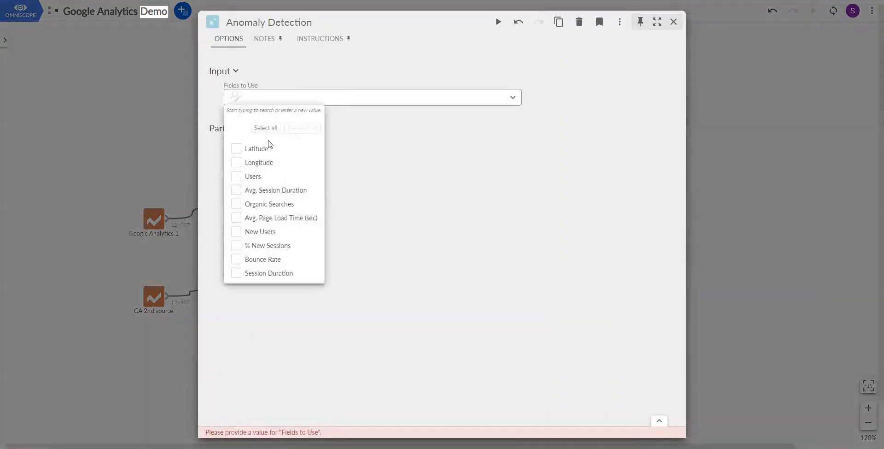
pyautogui.click(266, 128)
pyautogui.click(512, 129)
pyautogui.click(326, 94)
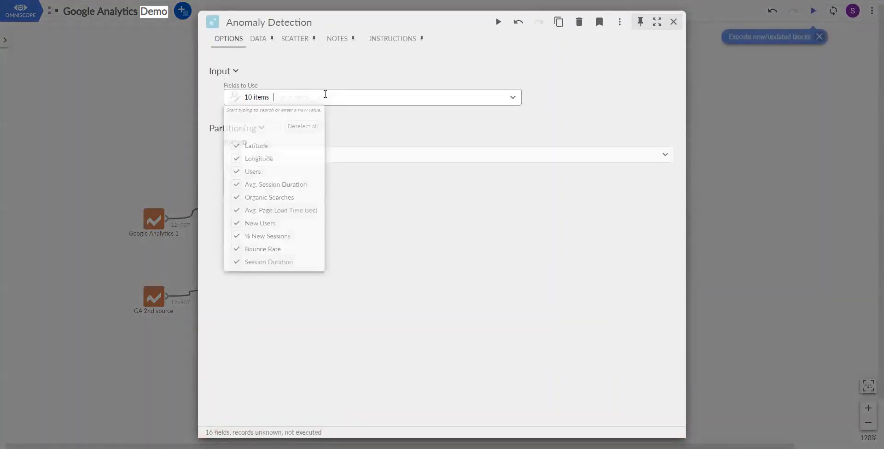
pyautogui.click(236, 149)
pyautogui.click(237, 162)
pyautogui.click(236, 190)
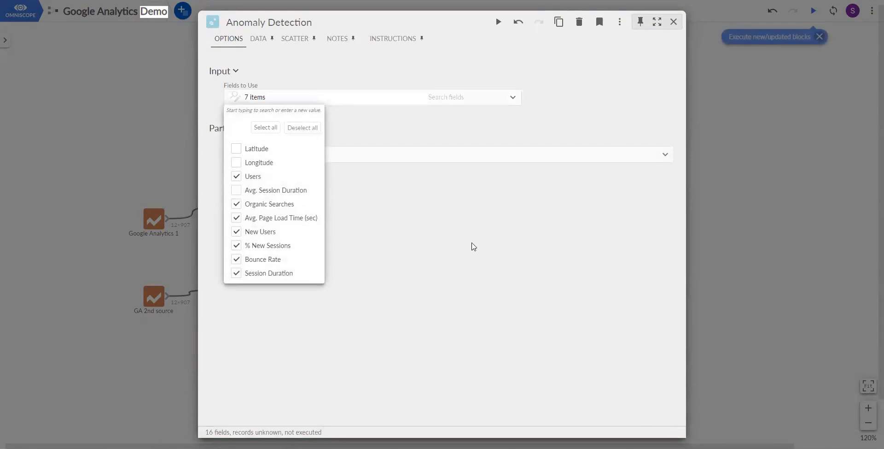
# Execute the Anomaly Detection block with the chosen fields and close it.
pyautogui.click(472, 245)
pyautogui.click(498, 22)
pyautogui.click(753, 137)
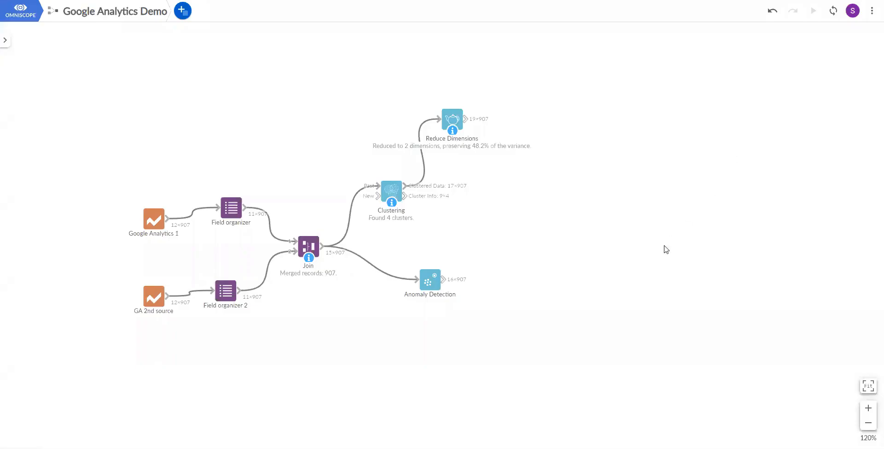
# Move the Reduce Dimensions block further right and add the bookmarked Website Traffic Report block to the right of the analytics blocks.
pyautogui.scroll(-1, 640, 289)
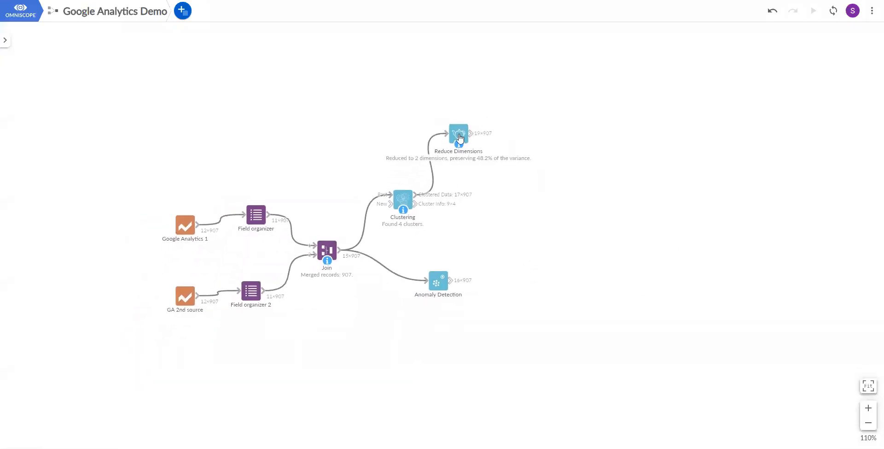
pyautogui.moveTo(459, 137); pyautogui.dragTo(484, 137)
pyautogui.click(185, 12)
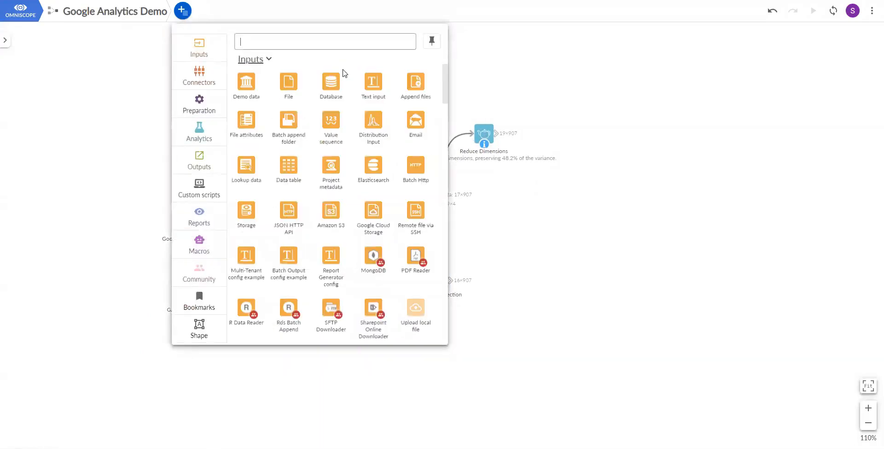
pyautogui.click(195, 221)
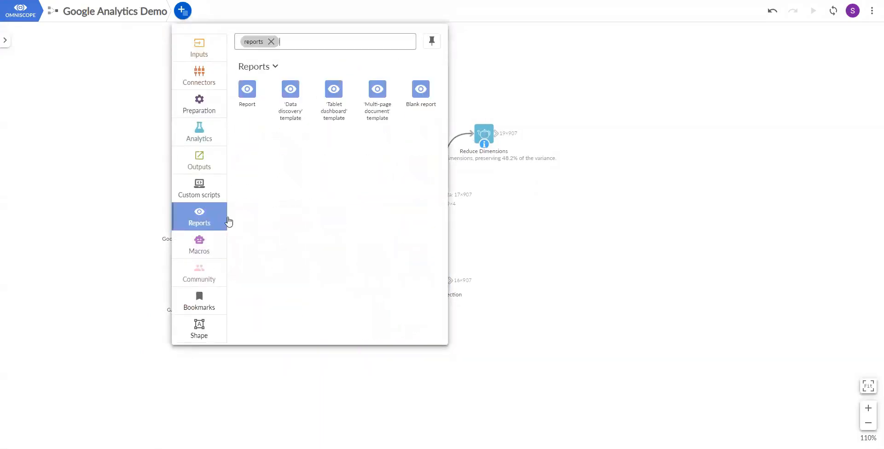
pyautogui.click(200, 301)
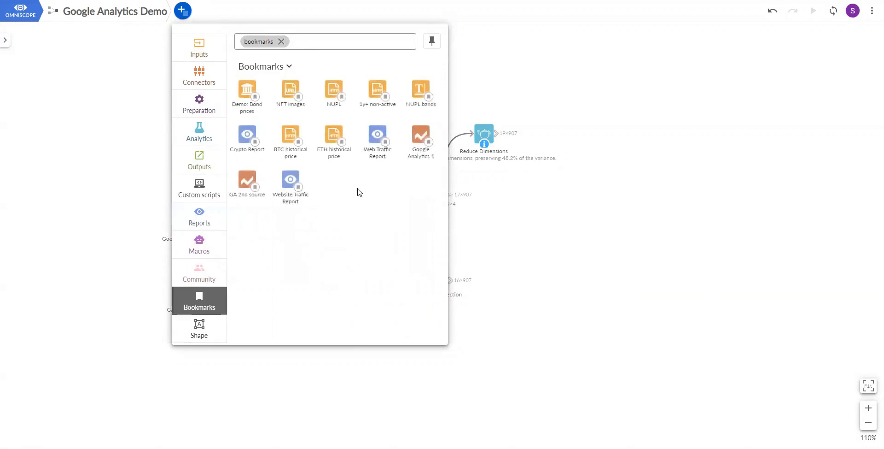
pyautogui.moveTo(291, 178); pyautogui.dragTo(590, 216)
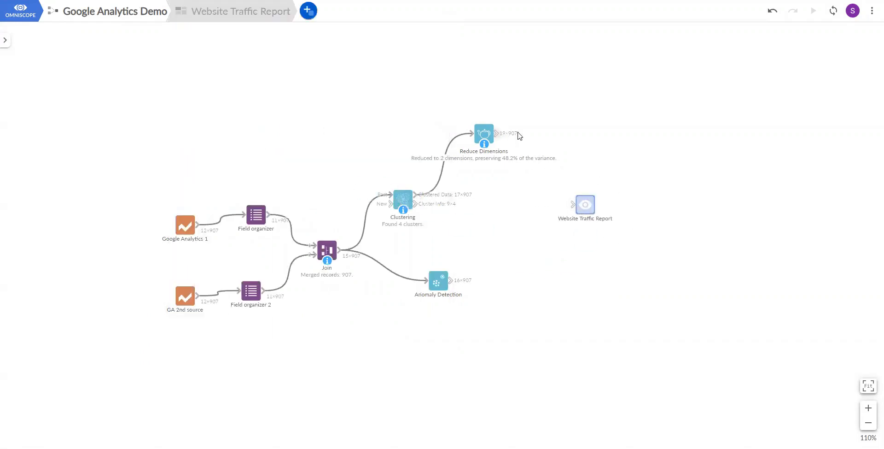
# Connect the Reduce Dimensions, Anomaly Detection and Join outputs to the Website Traffic Report block and open the report.
pyautogui.moveTo(519, 136); pyautogui.dragTo(573, 200)
pyautogui.moveTo(454, 279); pyautogui.dragTo(572, 210)
pyautogui.moveTo(561, 228); pyautogui.dragTo(566, 226)
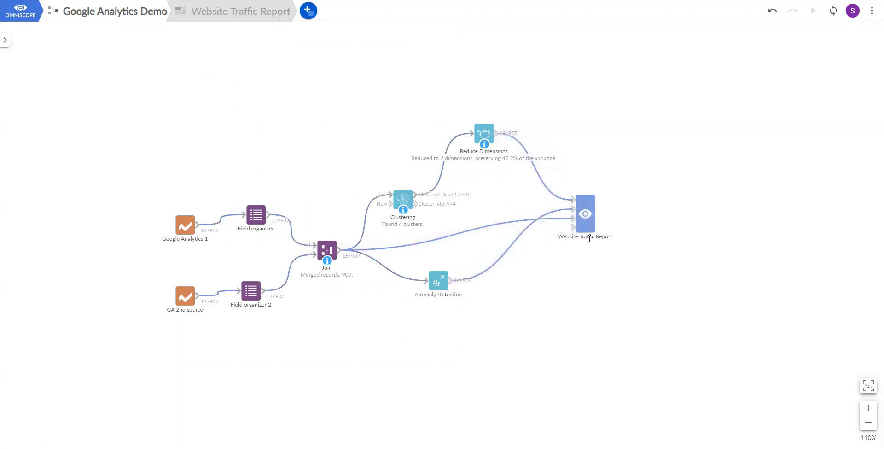
pyautogui.doubleClick(593, 214)
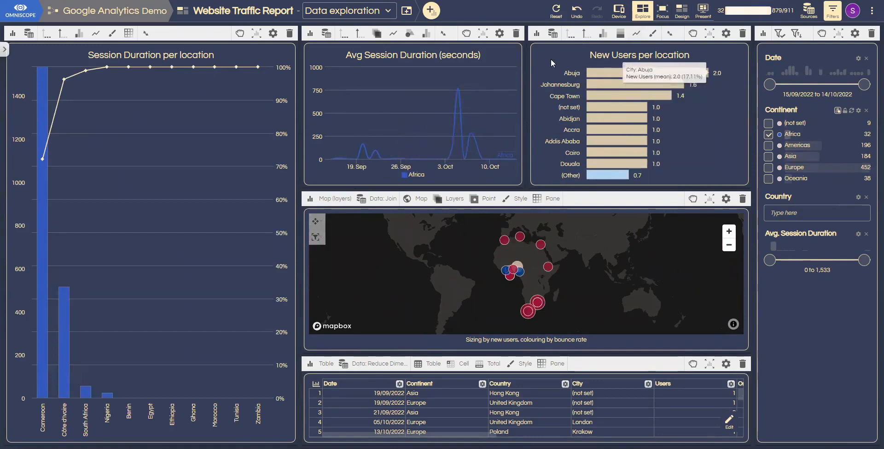
# Switch the report to the Analytics page and extend the Outlier Score filter range down to its minimum.
pyautogui.moveTo(584, 74)
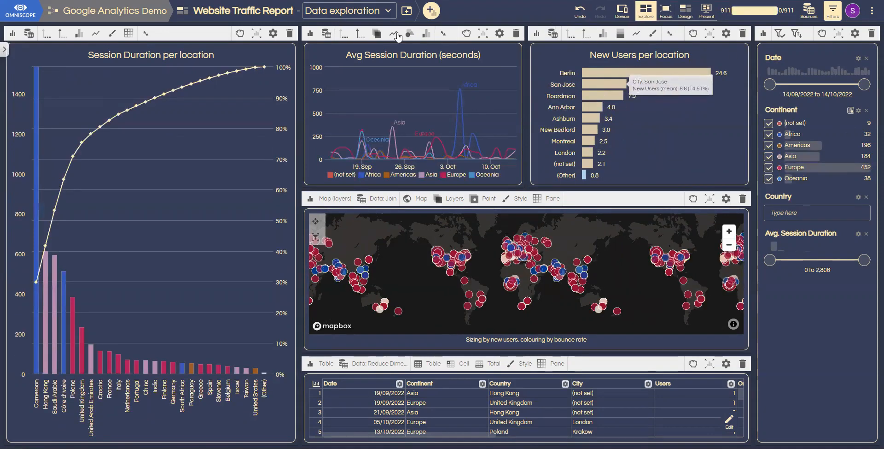
pyautogui.click(346, 11)
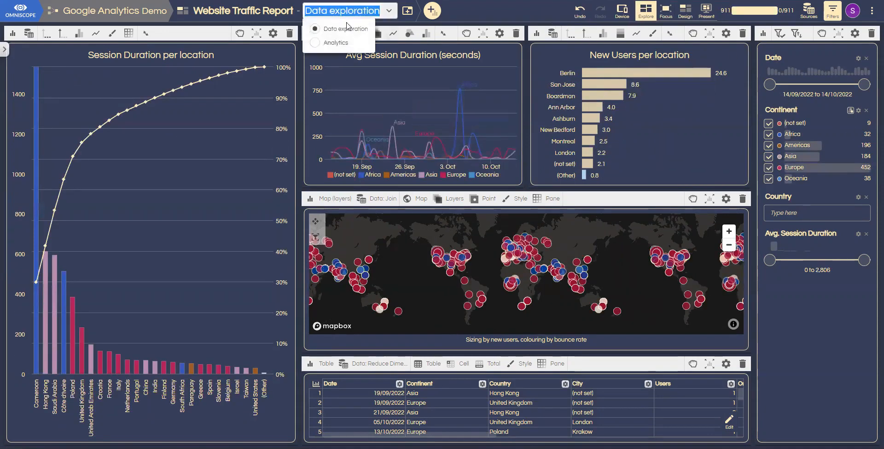
pyautogui.click(314, 44)
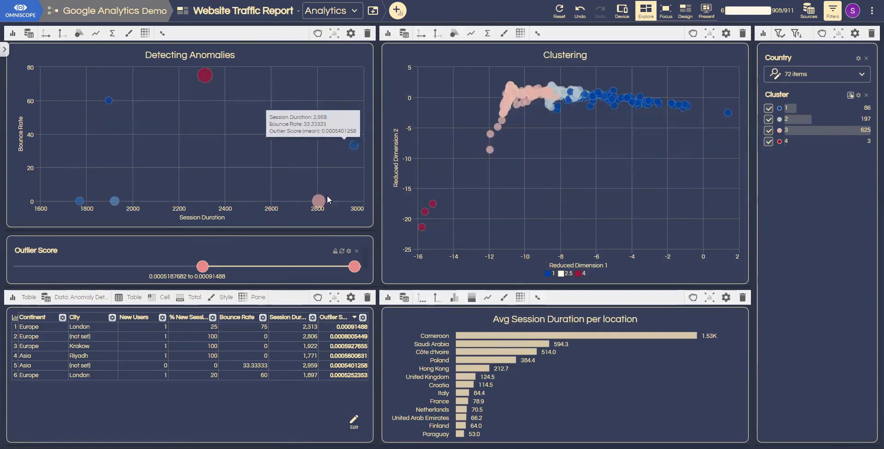
pyautogui.moveTo(203, 266); pyautogui.dragTo(20, 266)
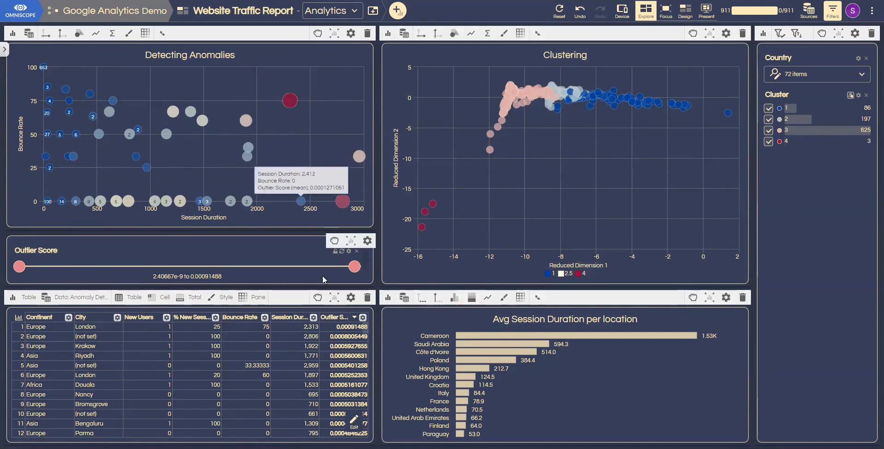
# Inspect the table rows for anomaly points with session duration about 1,100 to 2,400 and bounce rate about 25 to 90, and reset the filtering.
pyautogui.moveTo(163, 78); pyautogui.dragTo(302, 165)
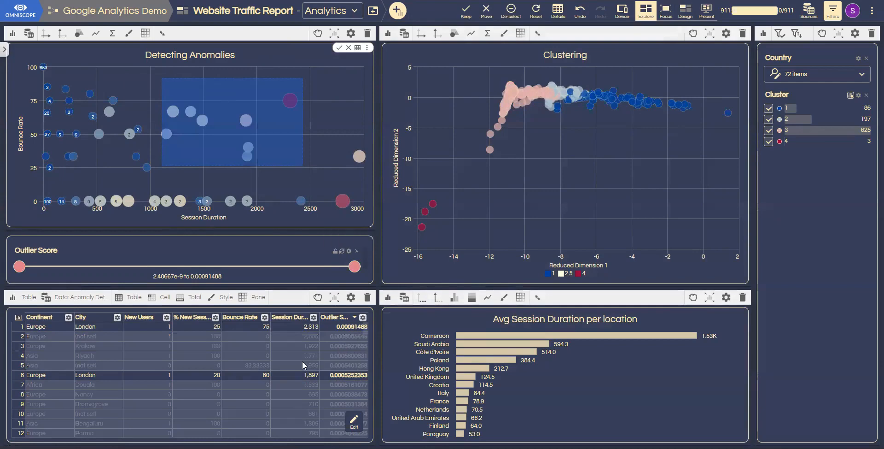
pyautogui.scroll(-2, 156, 343)
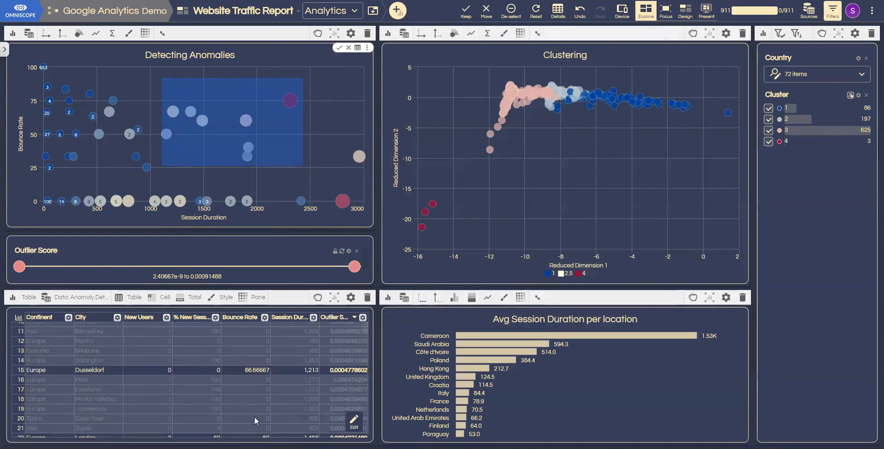
pyautogui.scroll(2, 332, 380)
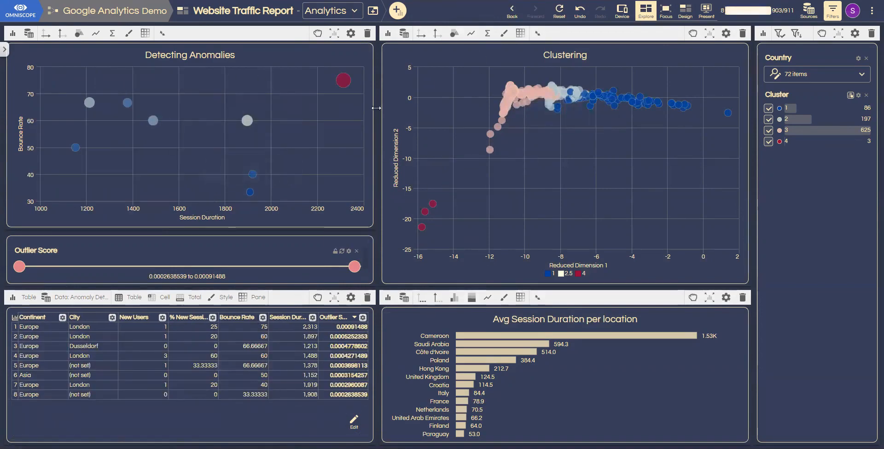
pyautogui.click(552, 16)
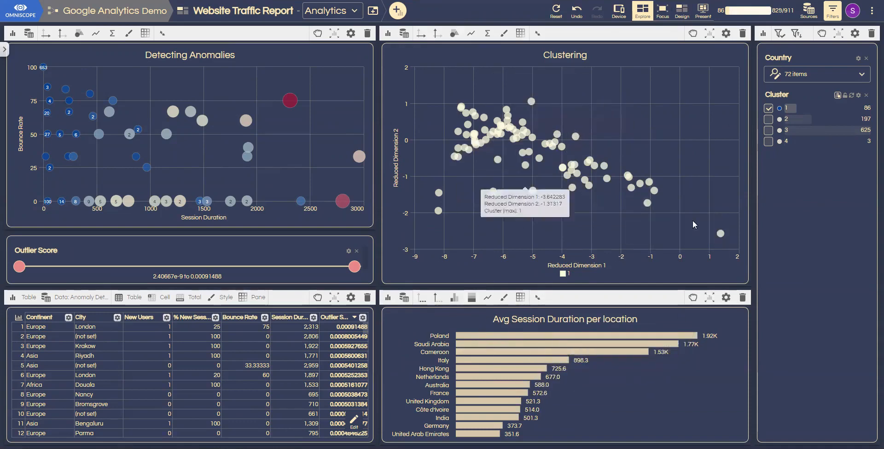
# Reset the Cluster filter on the Analytics page and return to the Data exploration page.
pyautogui.click(555, 11)
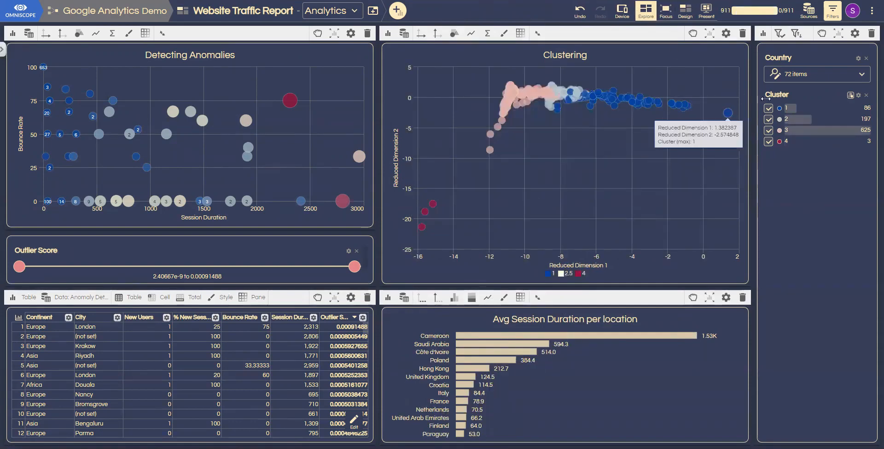
pyautogui.click(329, 10)
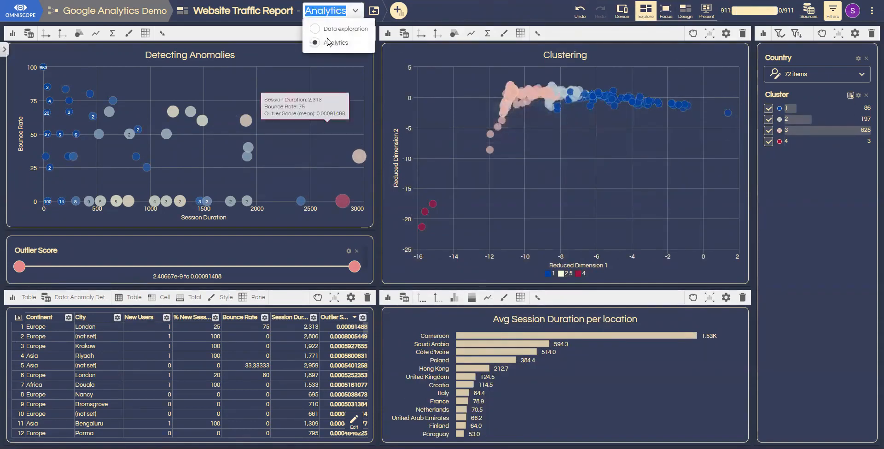
pyautogui.click(343, 29)
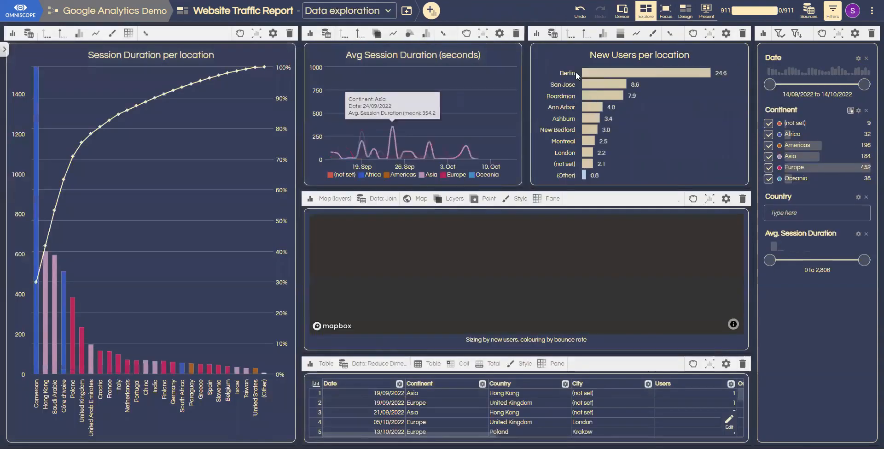